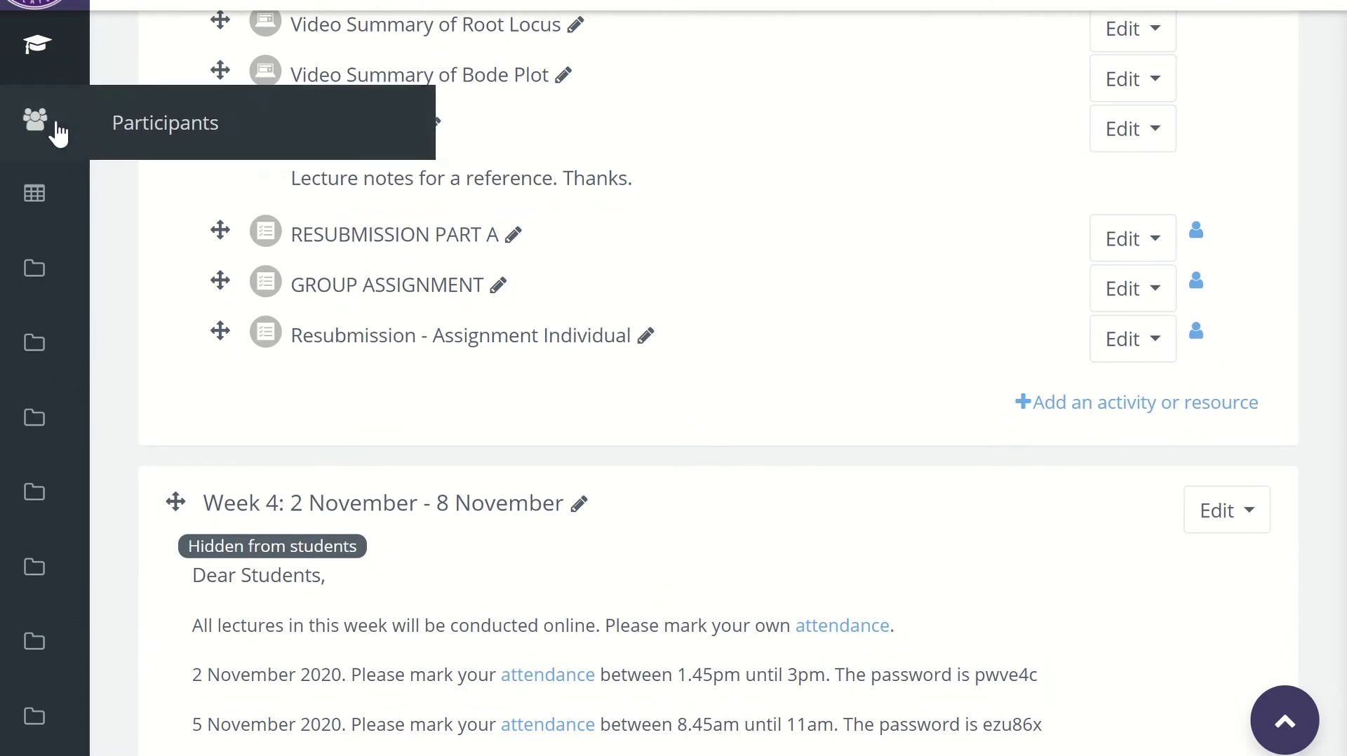
- Open the form for auto-creating groups from the EEE350 CONTROL SYSTEMS course's participant group settings
left_click(1266, 196)
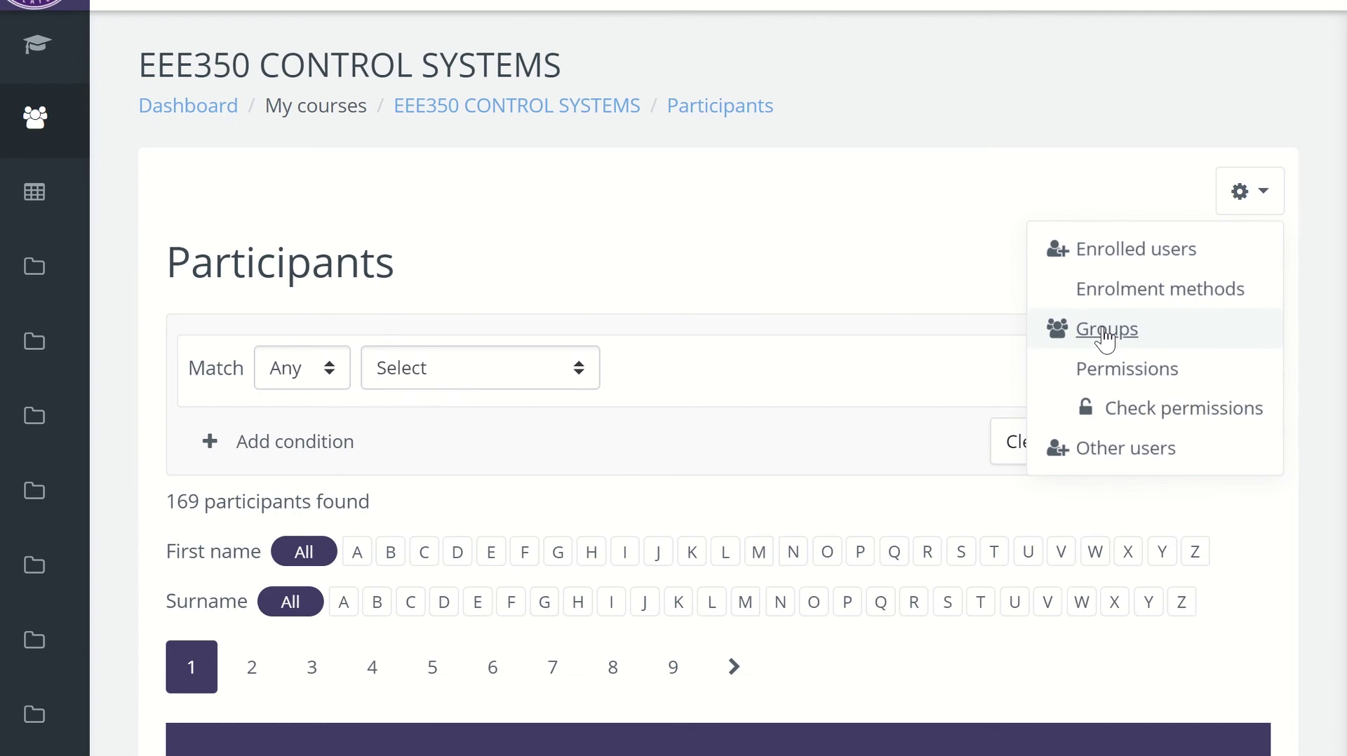
left_click(1105, 335)
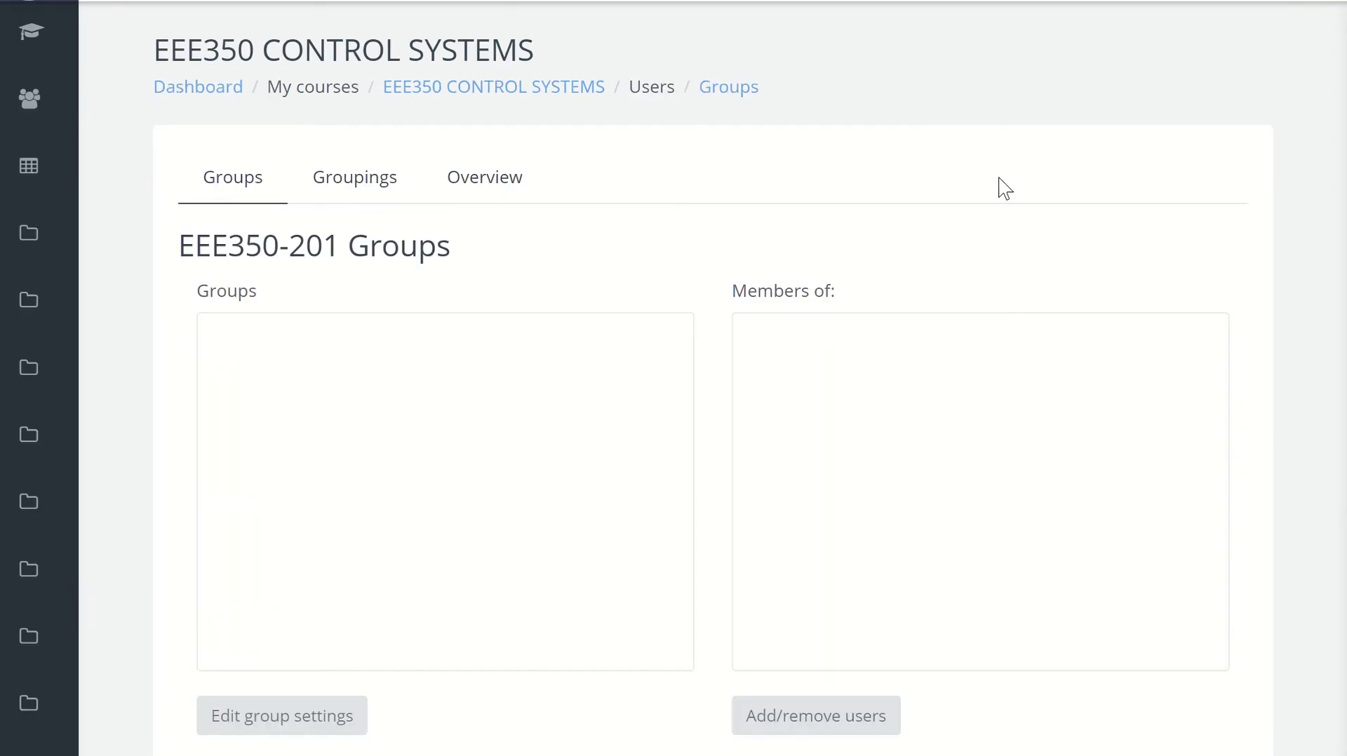
scroll(1003, 187, "down", 5)
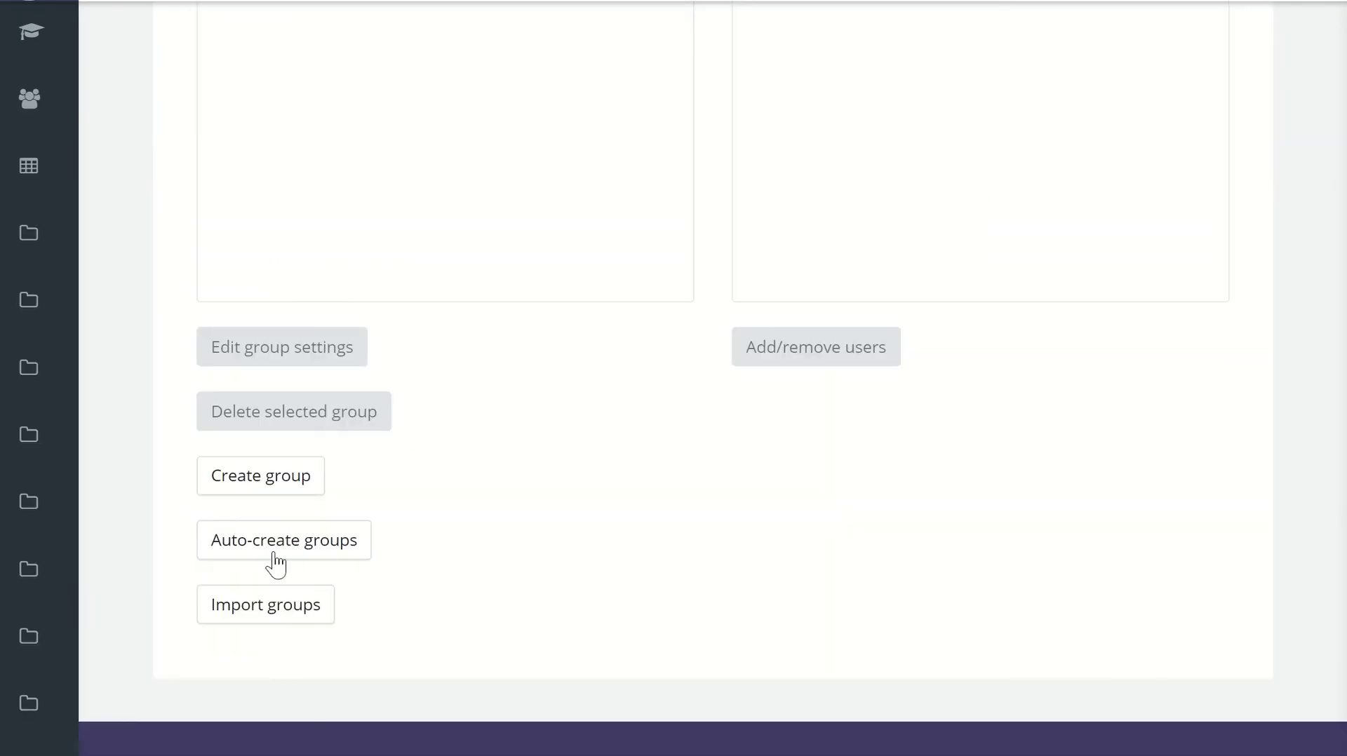
left_click(346, 547)
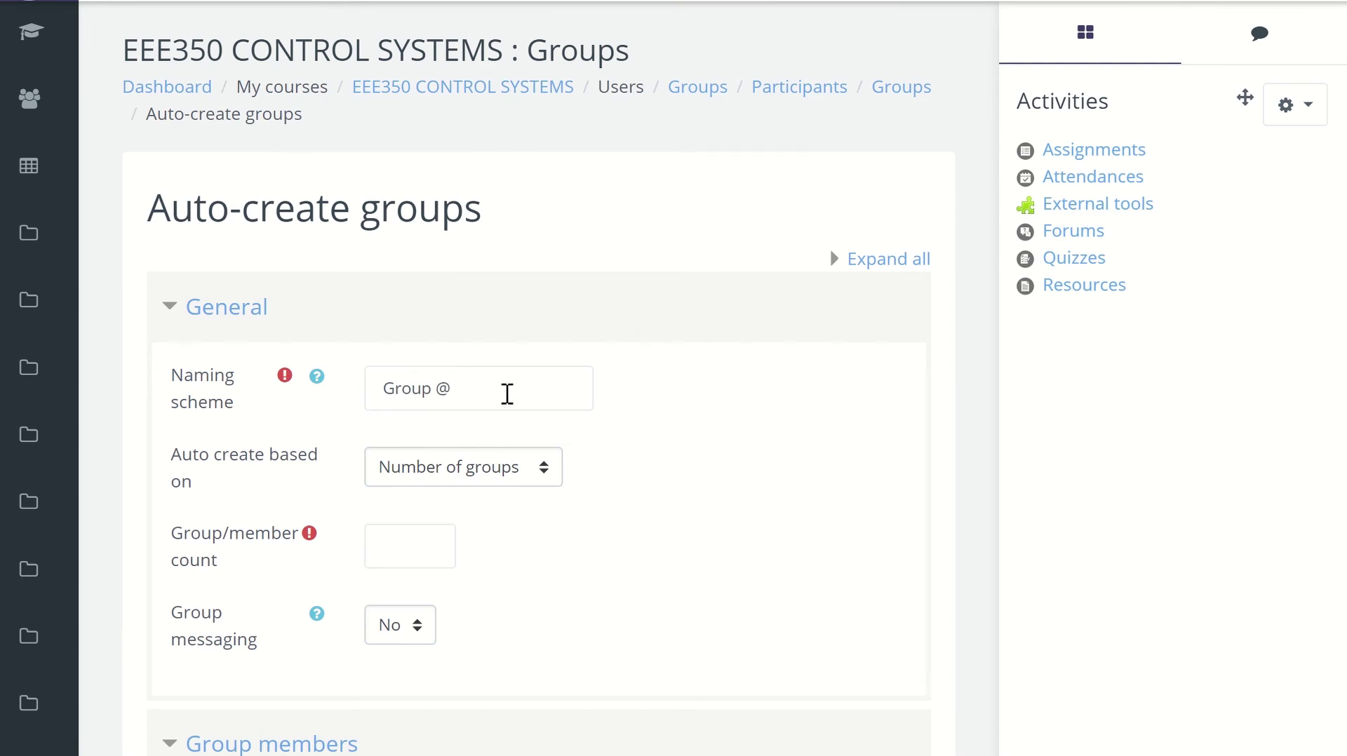
- Set the naming scheme of the auto-created groups to "Assignment #"
left_click(430, 391)
key("BackSpace")
key("BackSpace")
key("BackSpace")
key("BackSpace")
key("BackSpace")
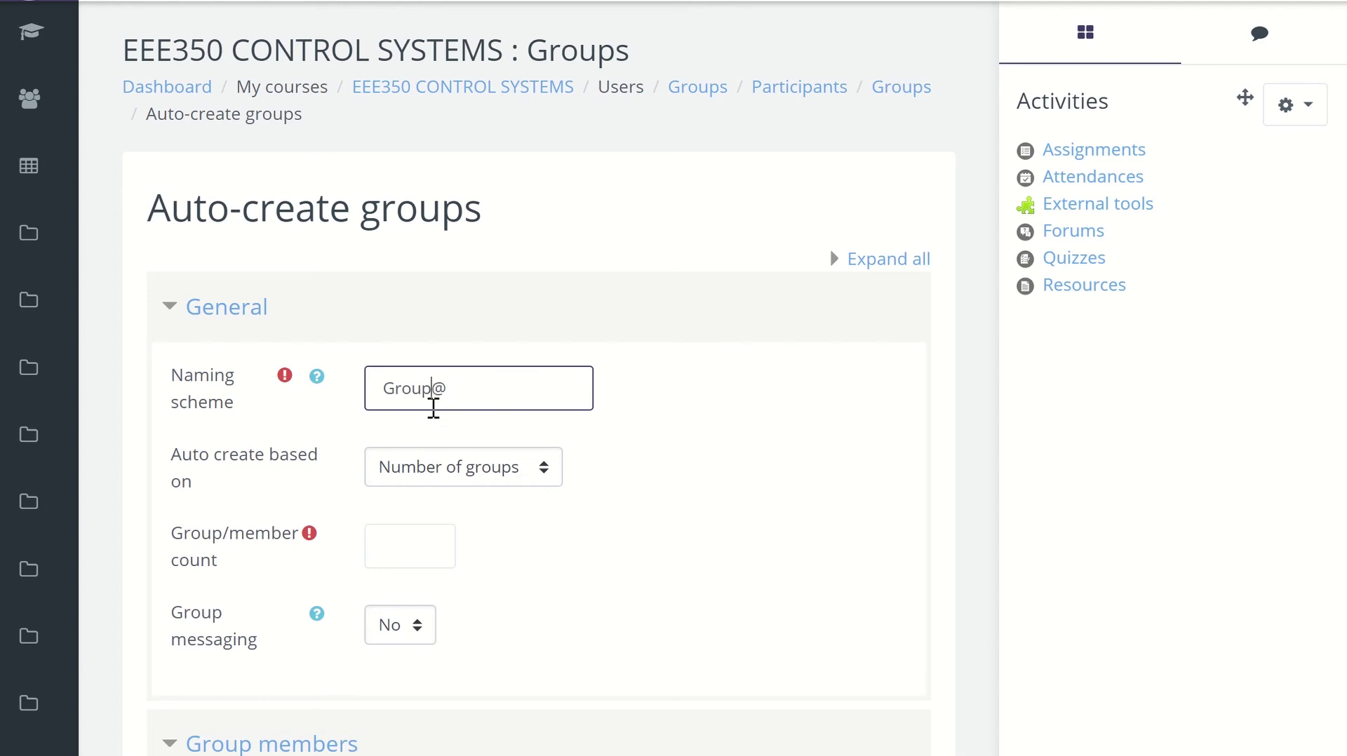
key("BackSpace")
type("Assignment @")
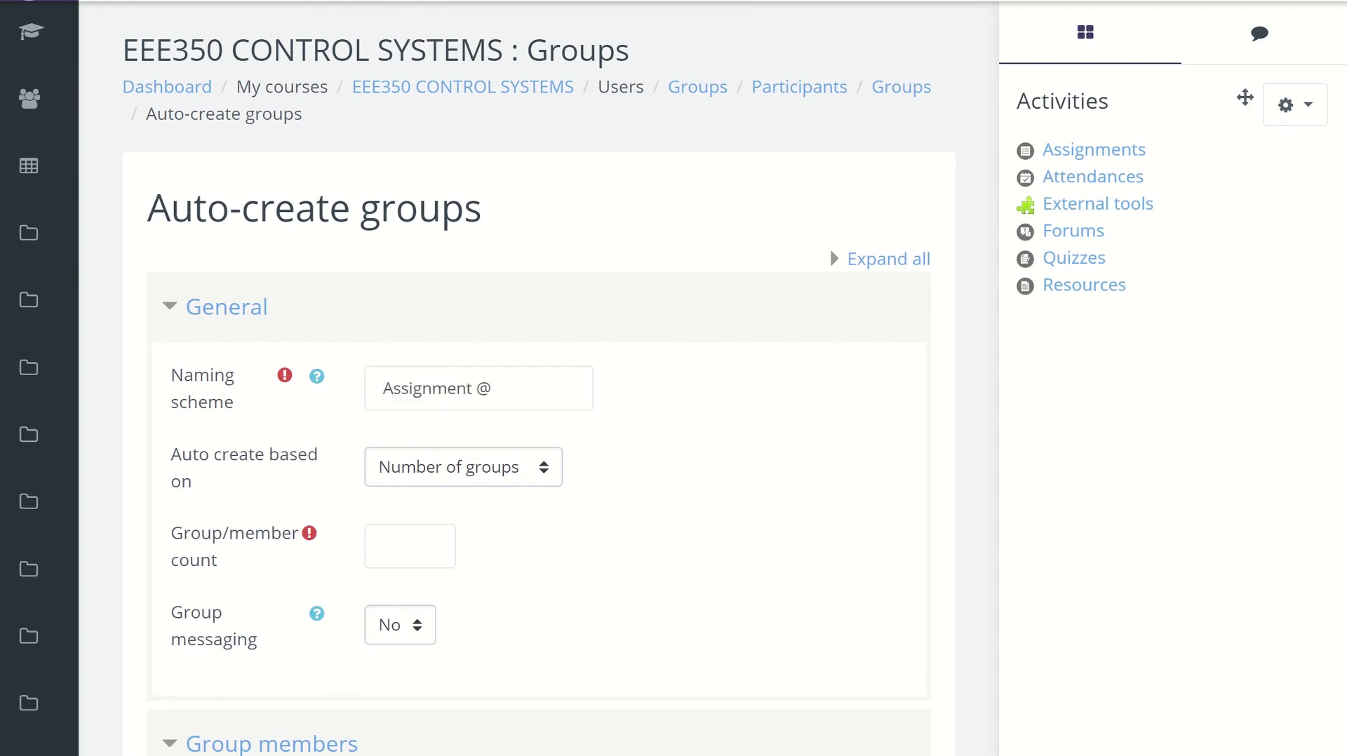
left_click(505, 393)
key("BackSpace")
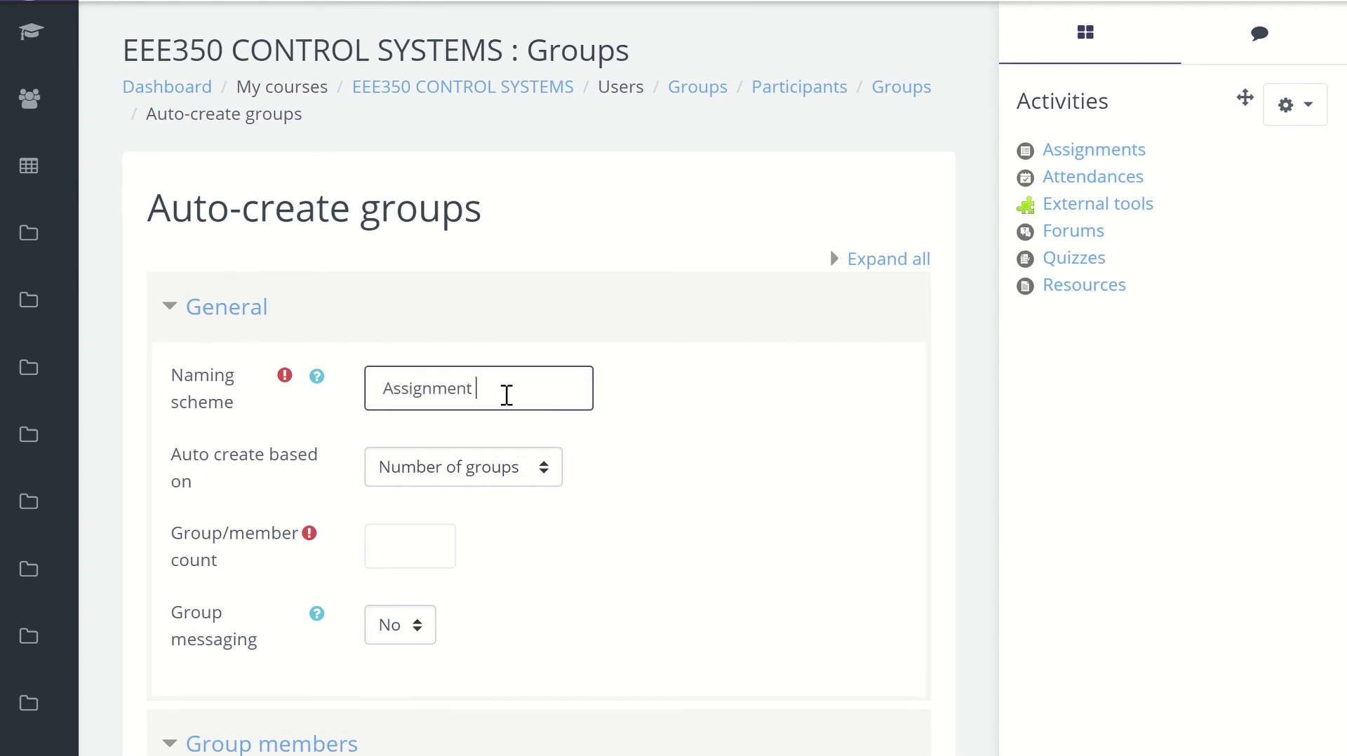
type("#")
- Base the automatic group creation on Members per group, with a group/member count of 5
scroll(533, 120, "down", 5)
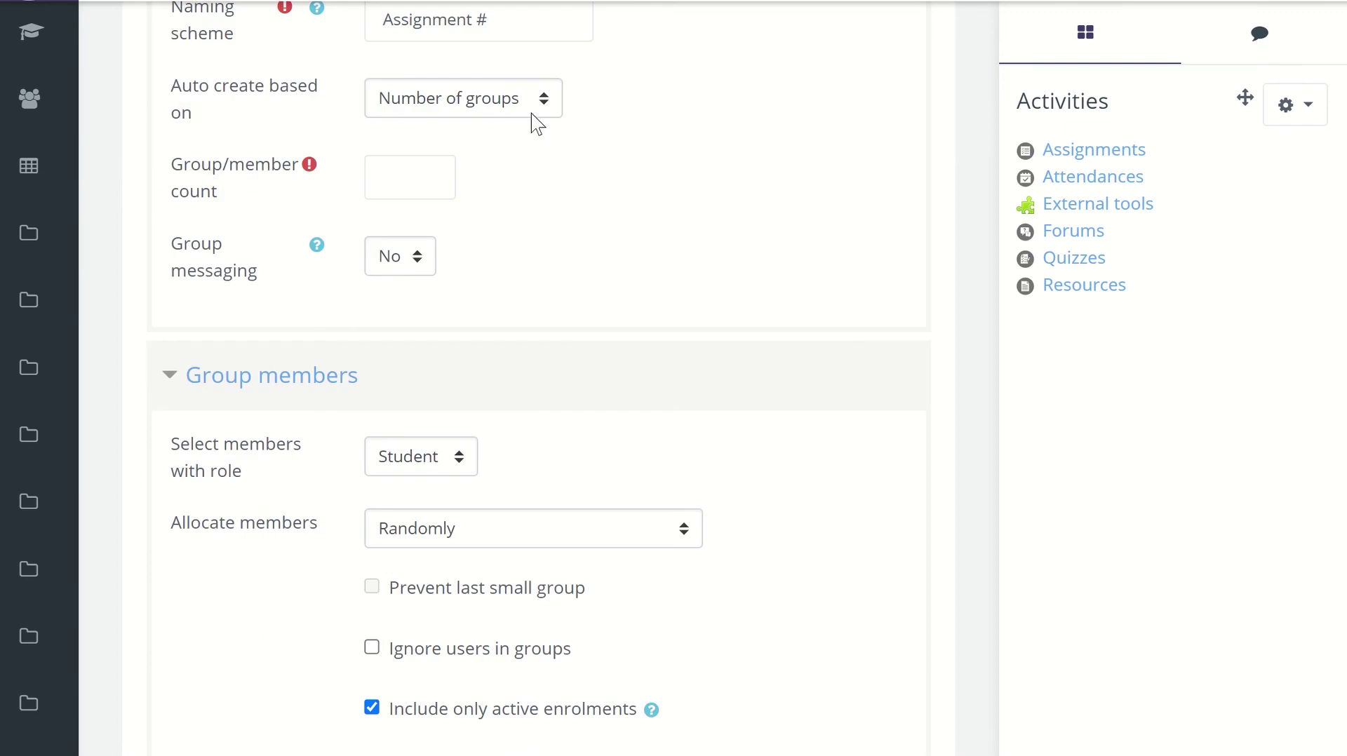
left_click(534, 116)
left_click(502, 184)
left_click(409, 186)
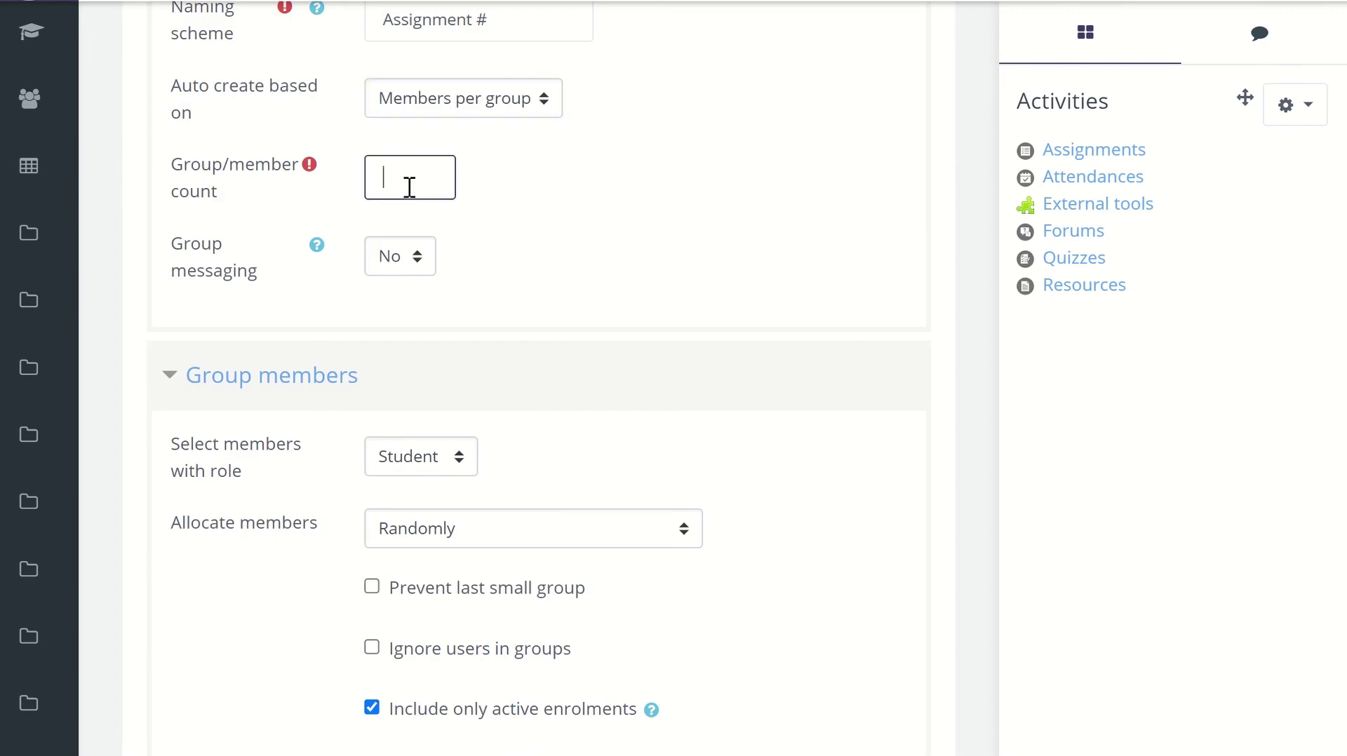
type("5")
- Set Allocate members to No allocation and generate a preview of the groups
scroll(562, 309, "down", 5)
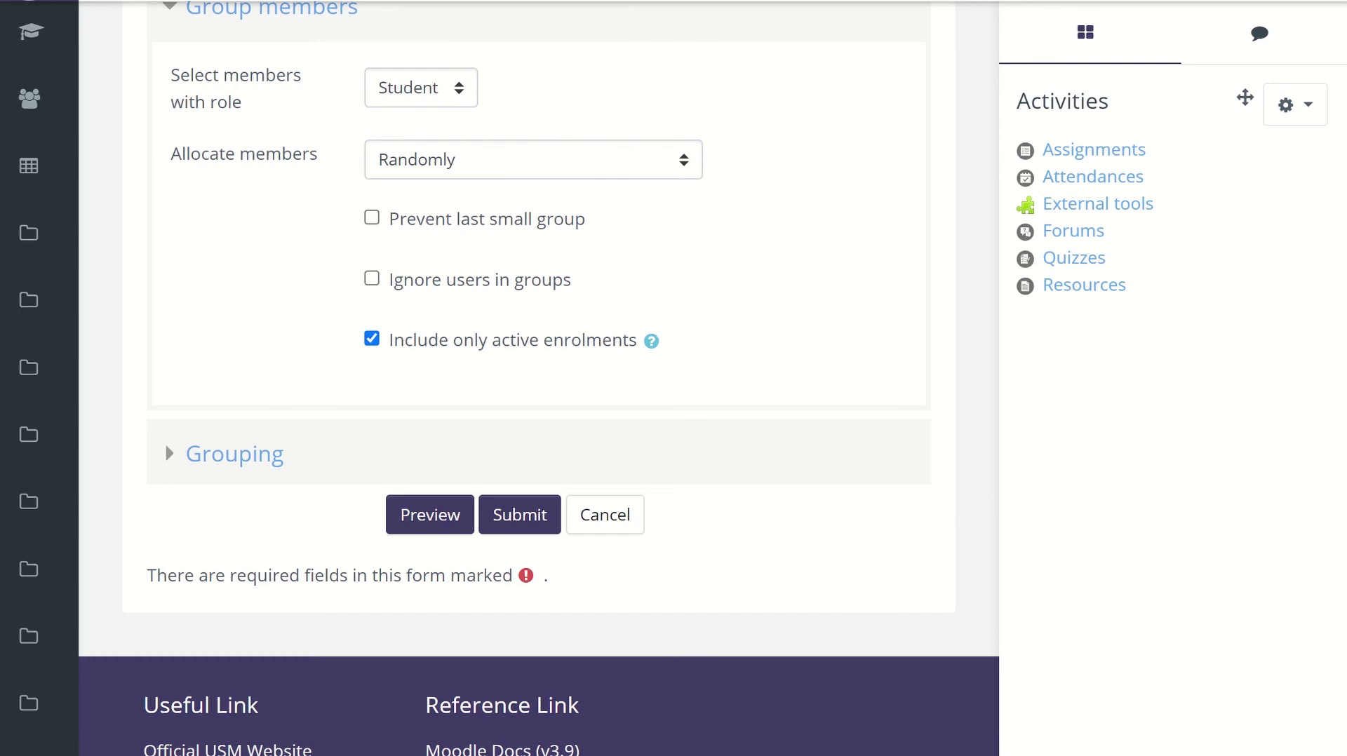
key("ctrl+plus")
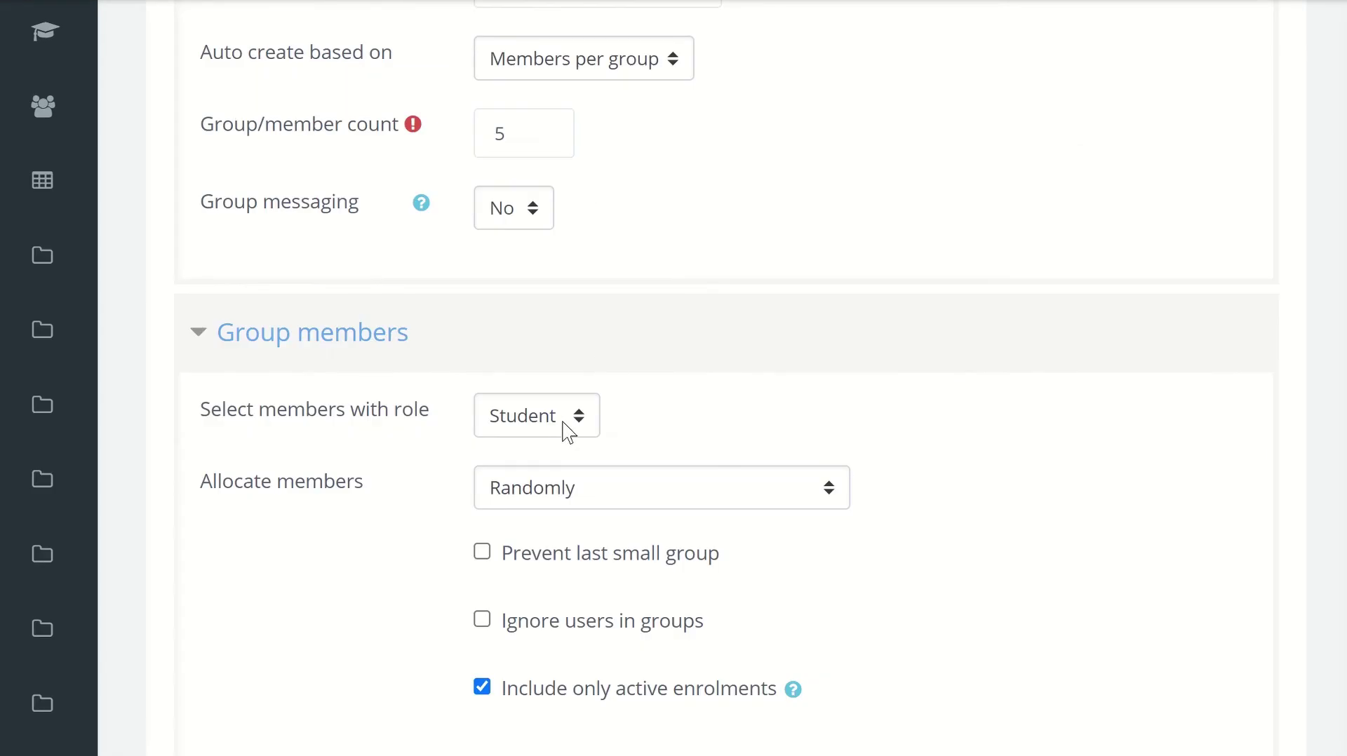
left_click(678, 494)
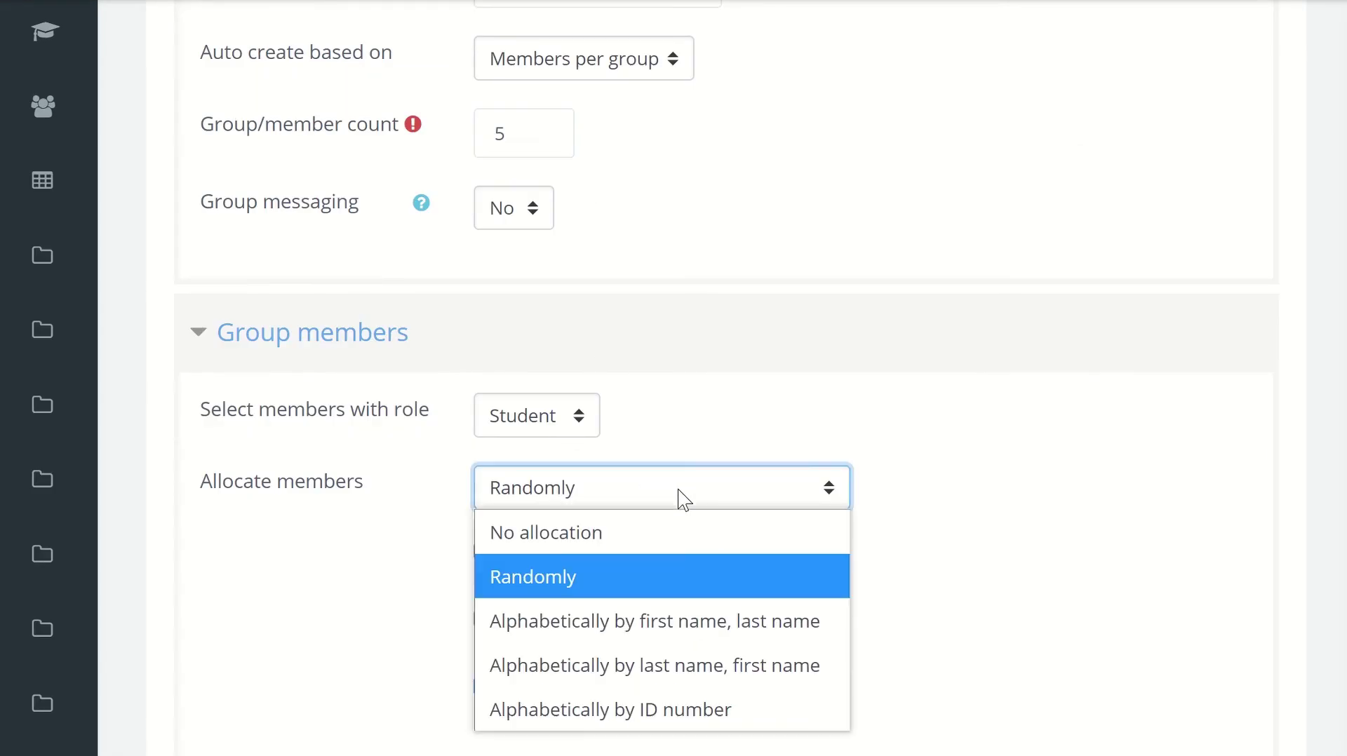
left_click(560, 542)
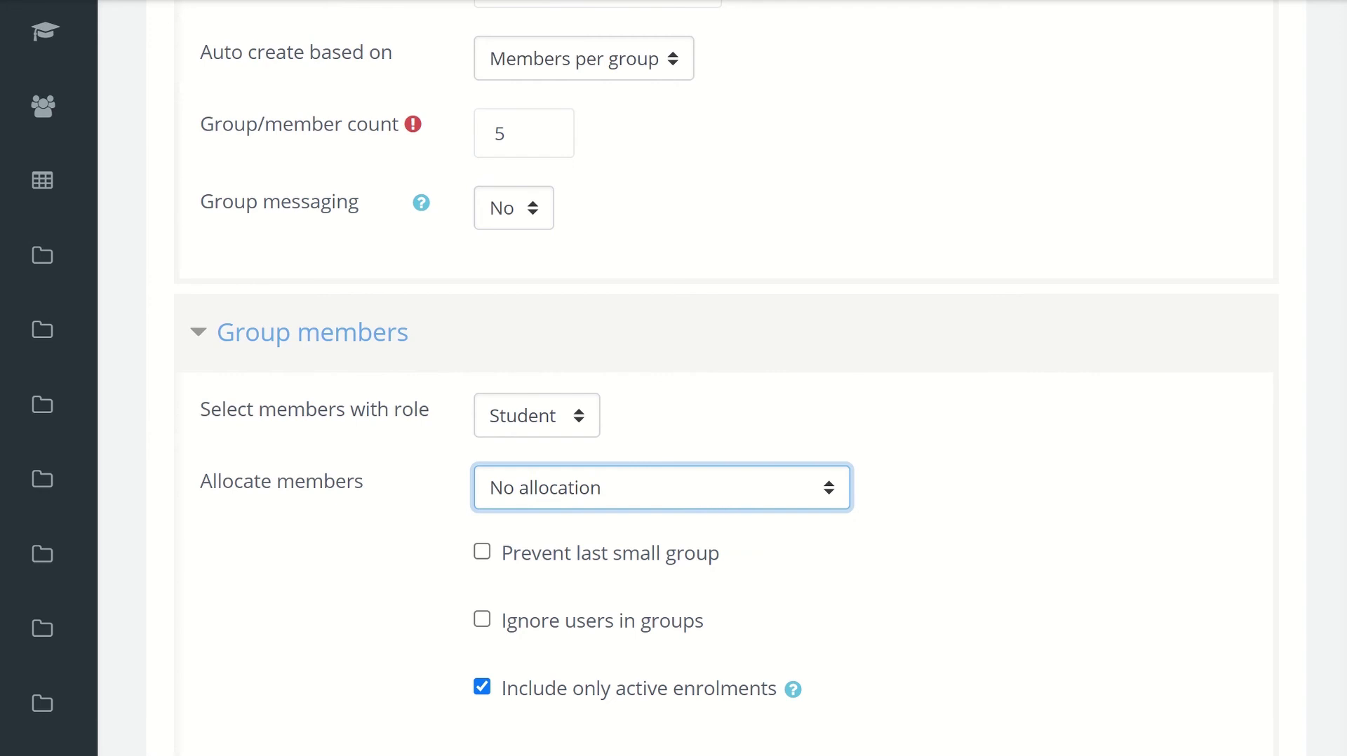
scroll(544, 515, "down", 5)
left_click(549, 521)
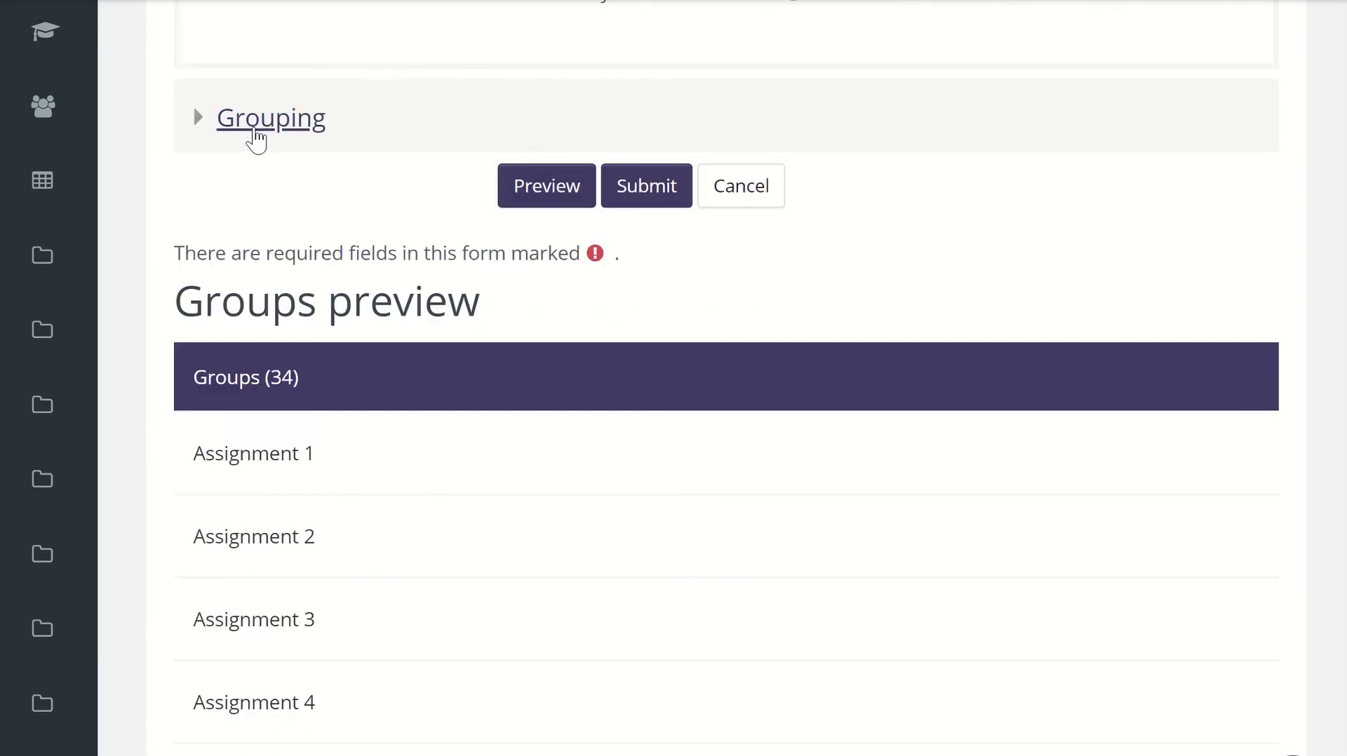
- Put the auto-created groups in a new grouping named "Assignment 1" and submit the form
left_click(256, 133)
left_click(596, 218)
left_click(590, 299)
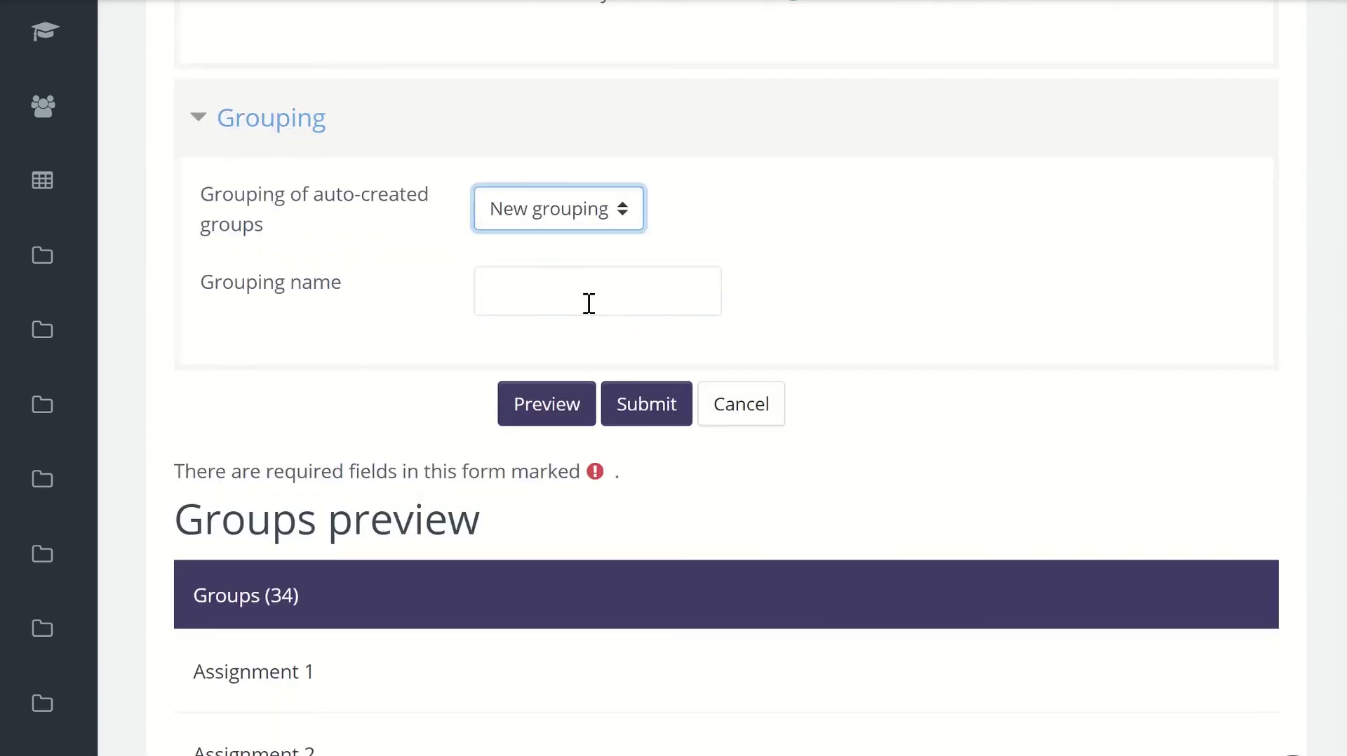
left_click(589, 302)
type("A")
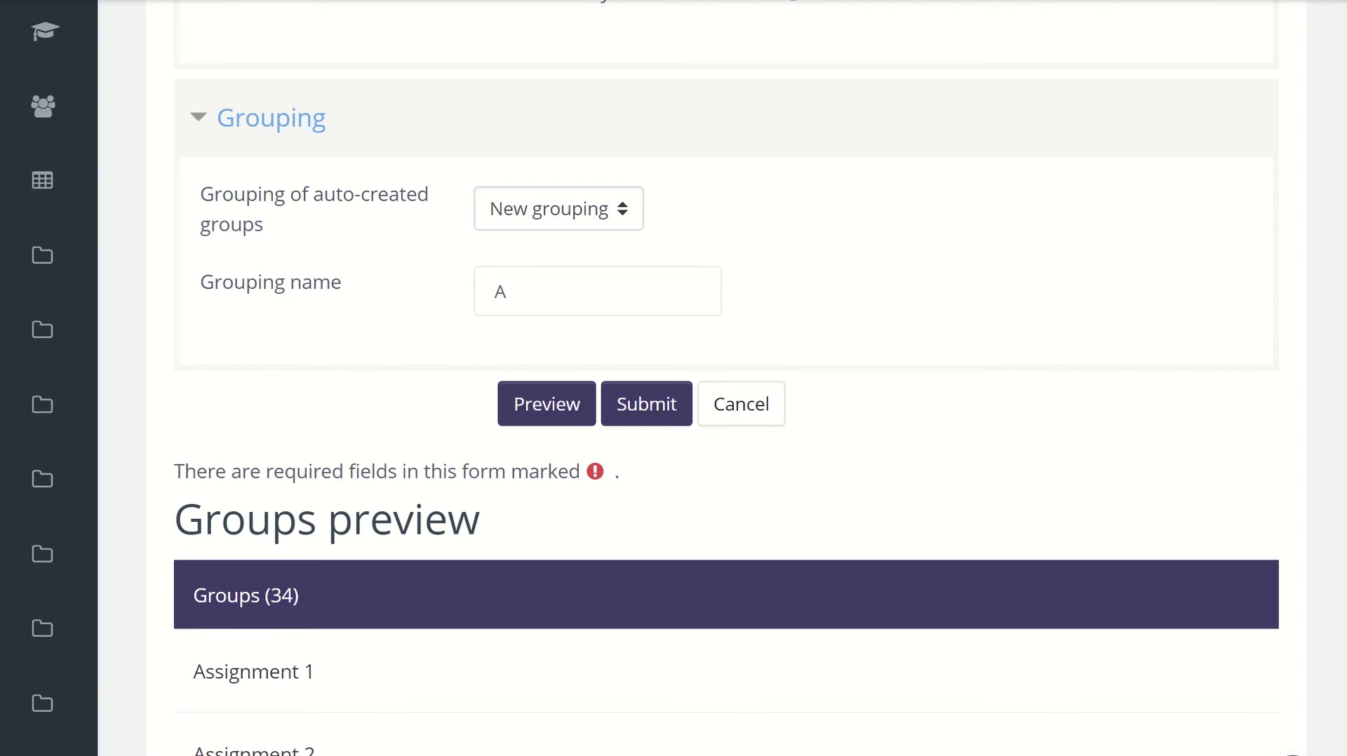
type("ssignment 1")
left_click(641, 402)
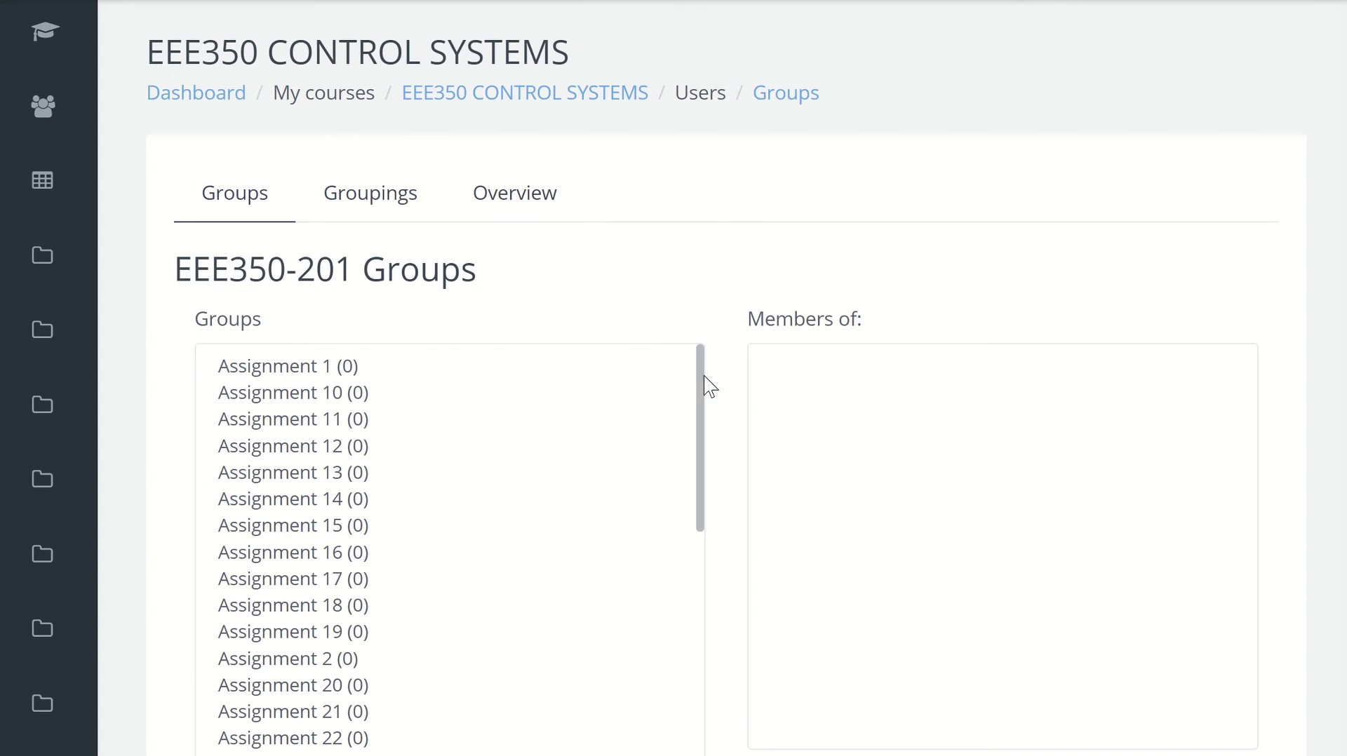
- Check the list of created groups, return to the course page and add a Group choice activity to Part3
left_click_drag(700, 389, 685, 442)
left_click(388, 224)
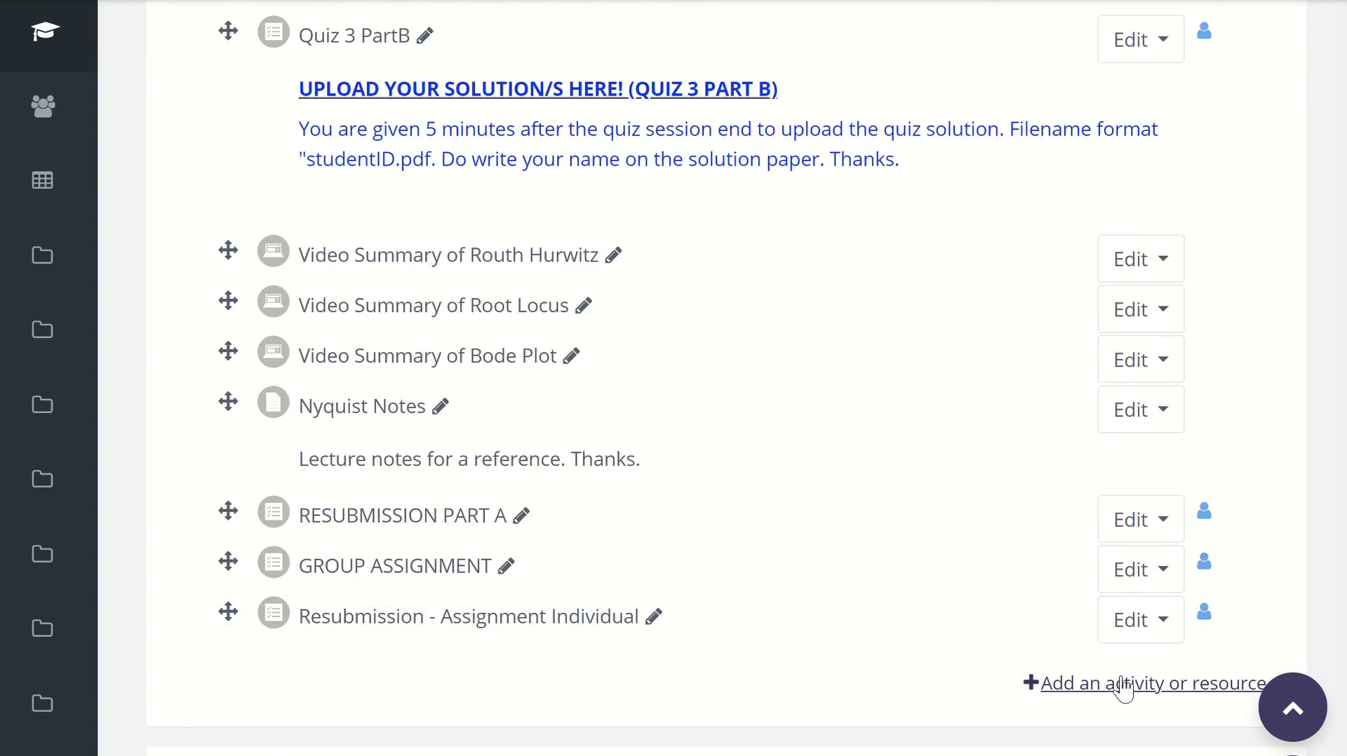
left_click(1123, 686)
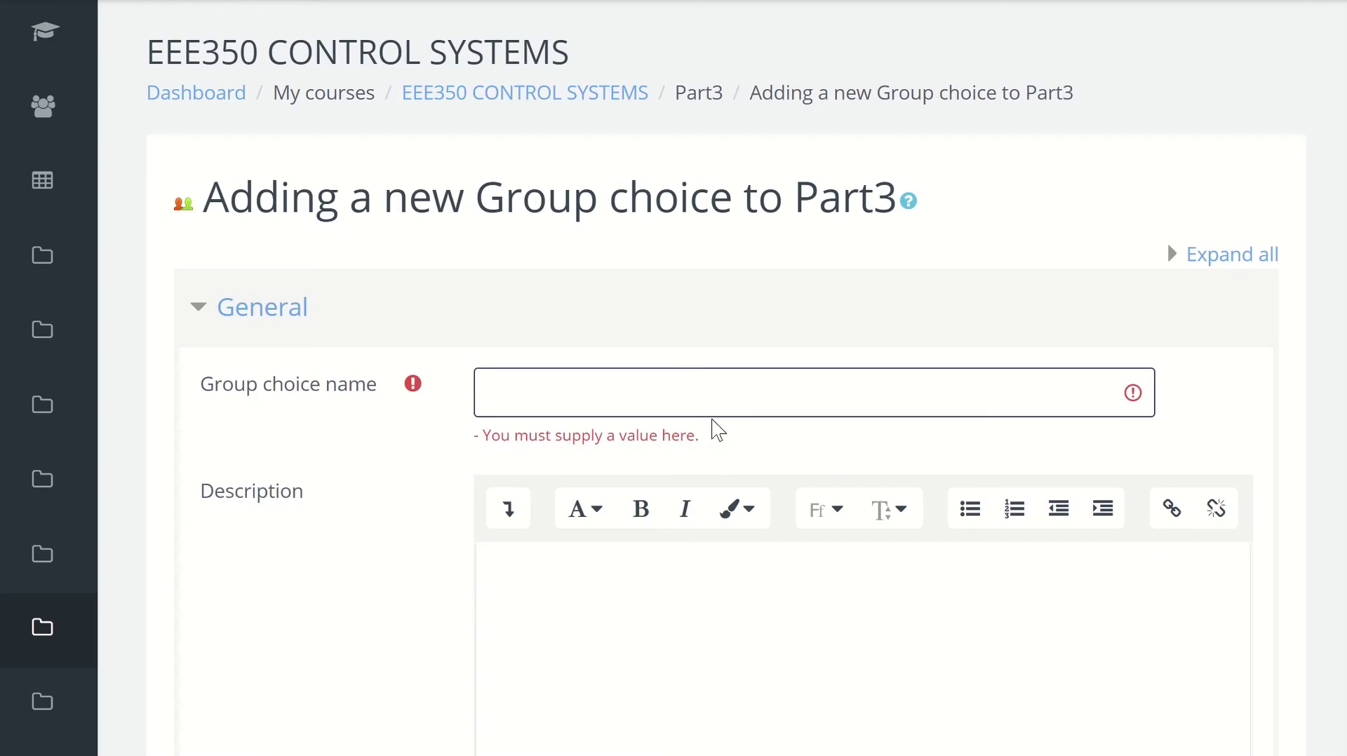
- Name the group choice "Assignment" and enter a row of dots as a placeholder description
left_click(703, 394)
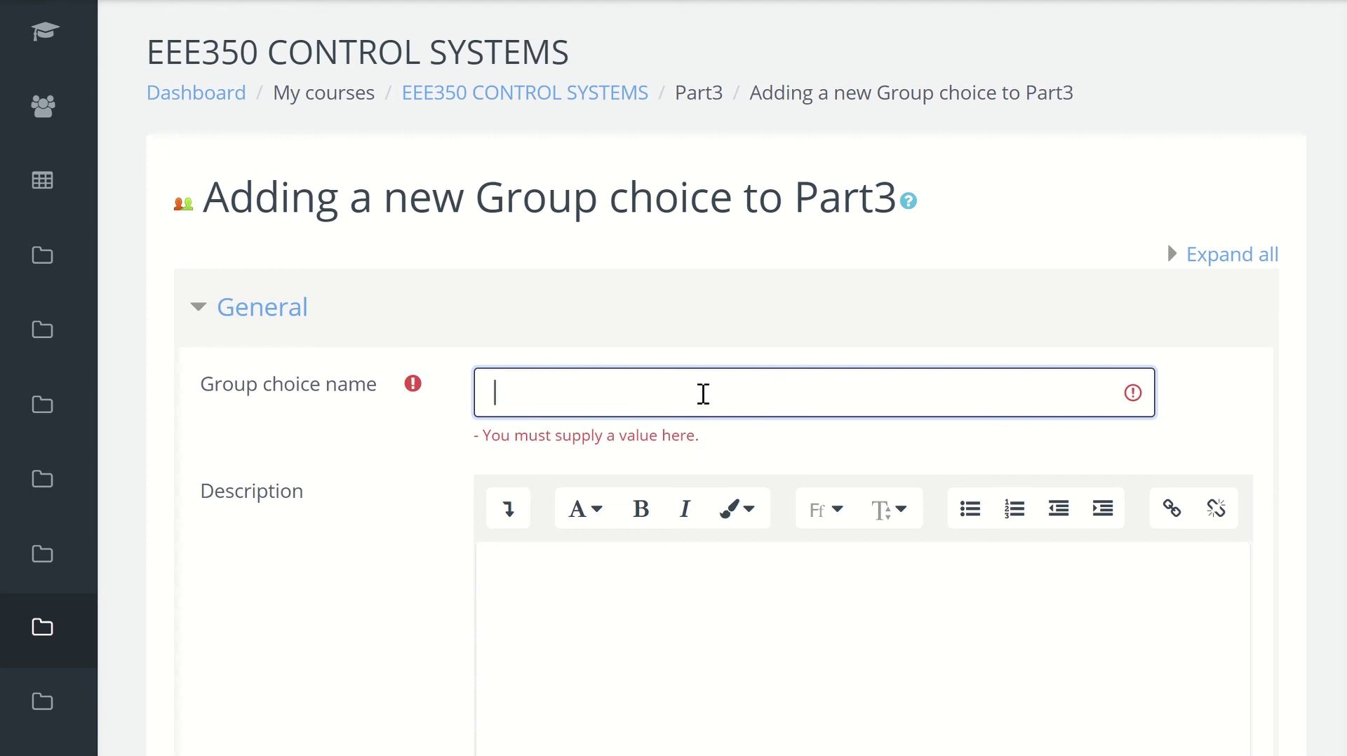
left_click(655, 505)
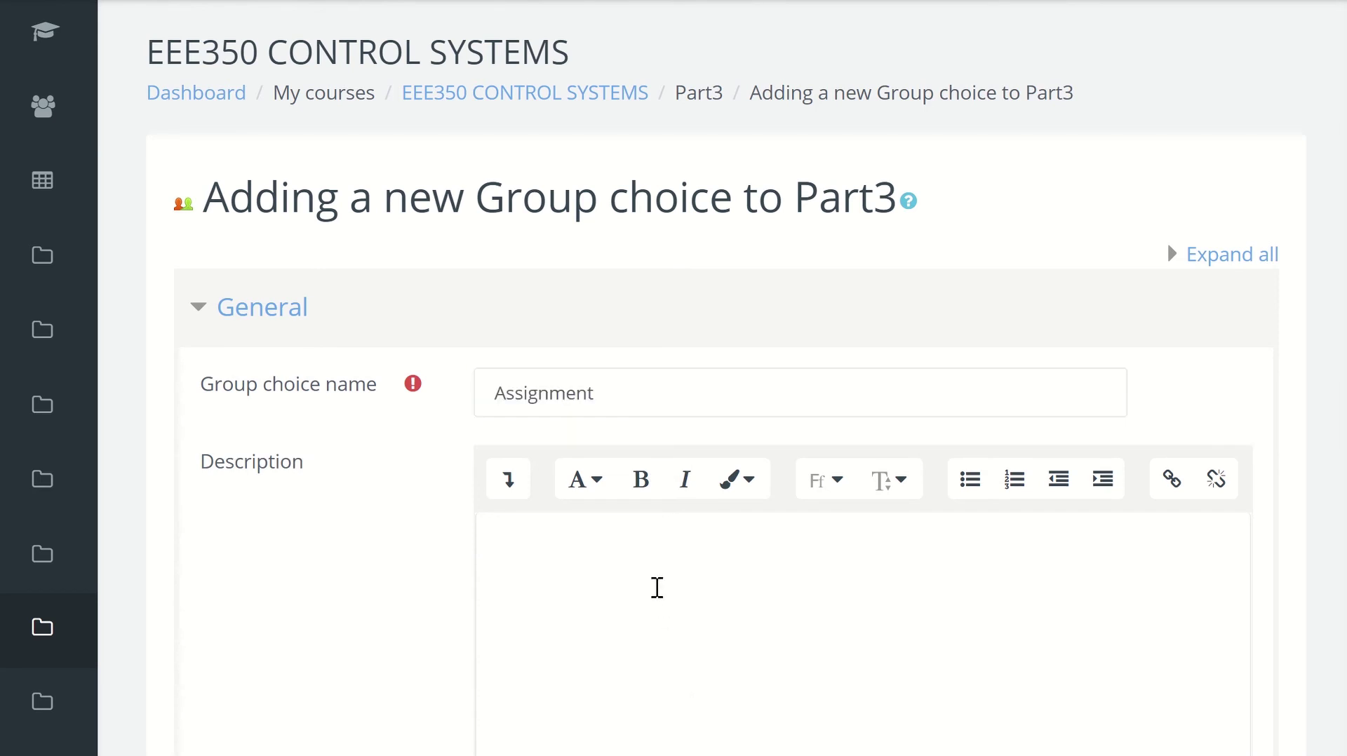
left_click(657, 588)
type("..")
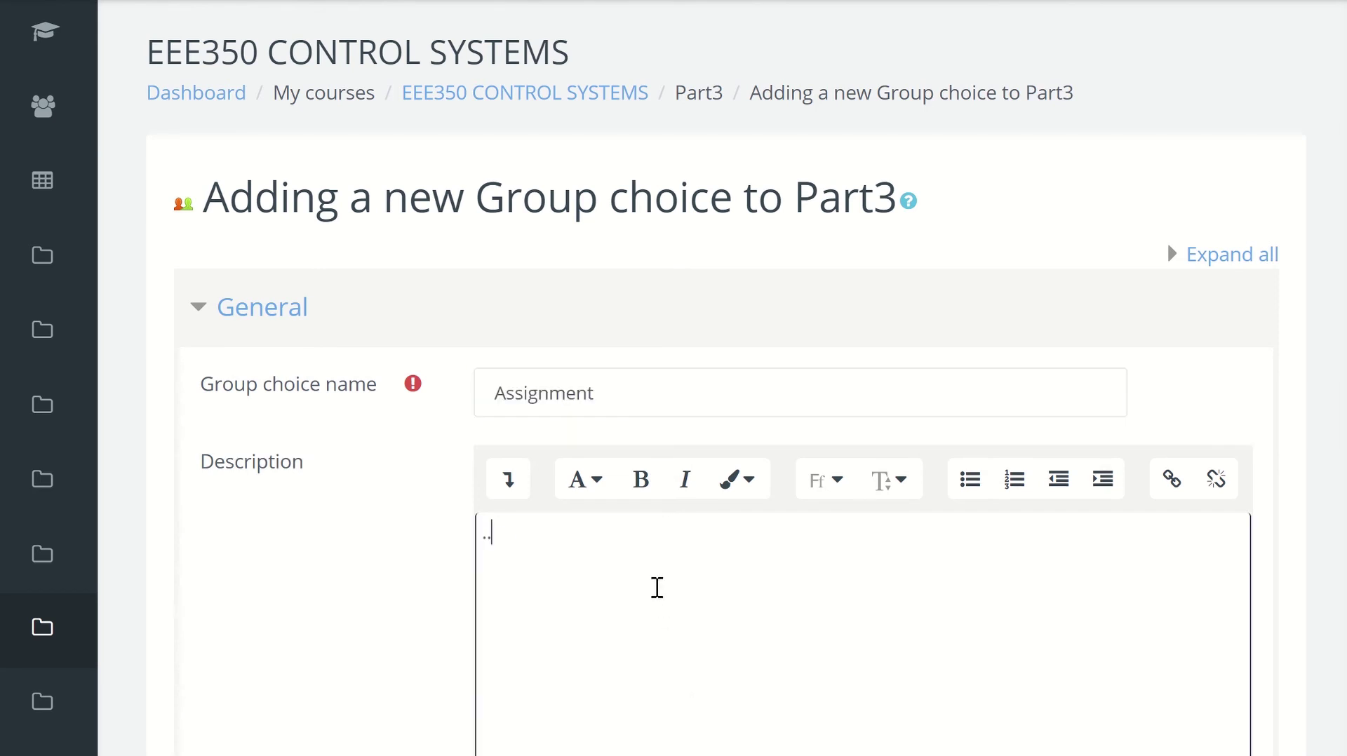
type("...")
- Turn on displaying the description on the course page and allow enrollment to multiple groups
scroll(545, 12, "down", 10)
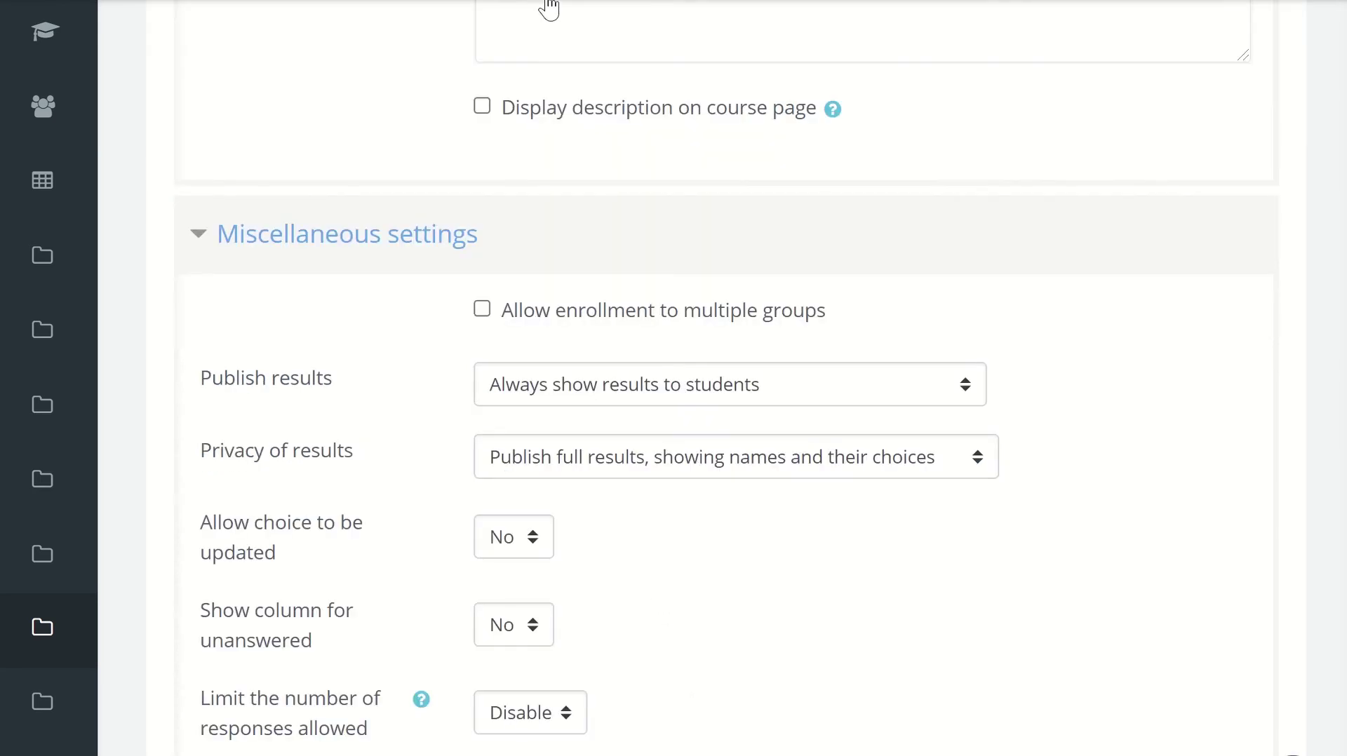
left_click(483, 108)
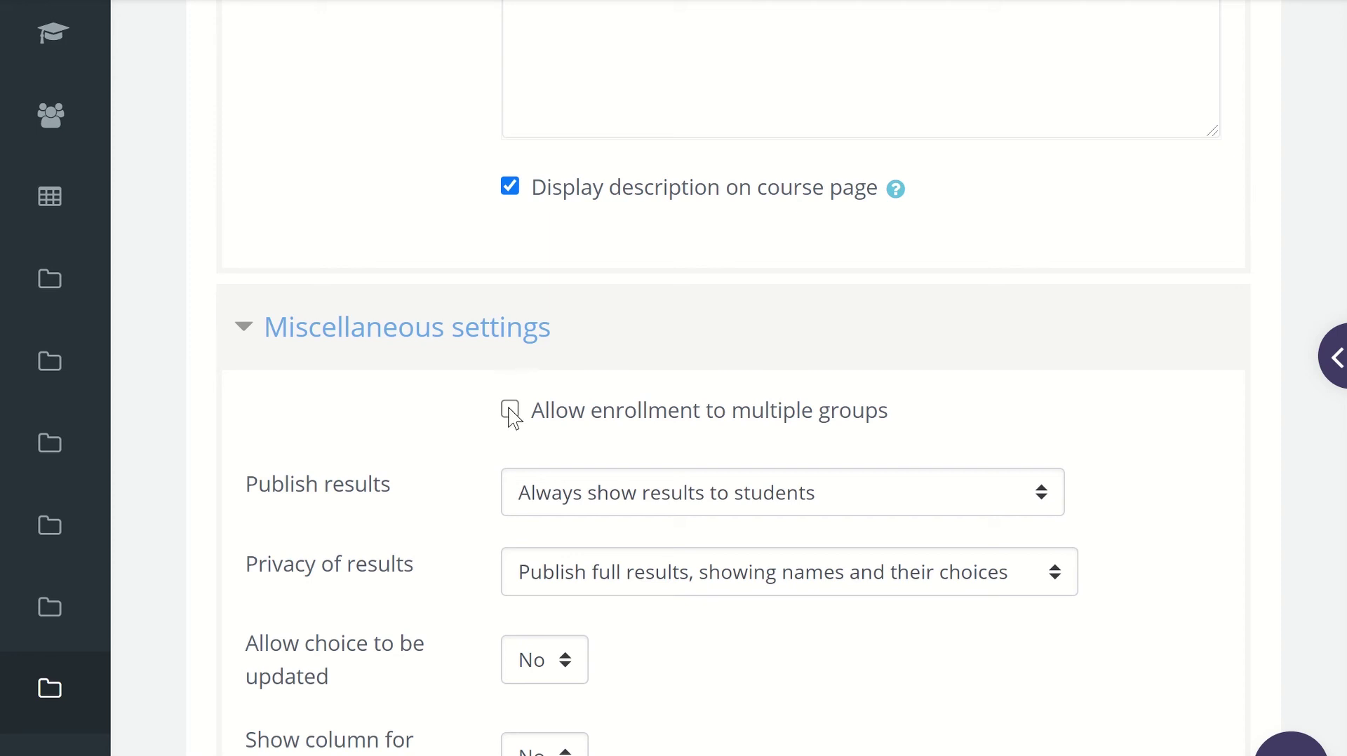
left_click(510, 411)
- Examine the available options for publishing results, privacy of results, updating the choice and showing a column for unanswered
scroll(746, 136, "down", 5)
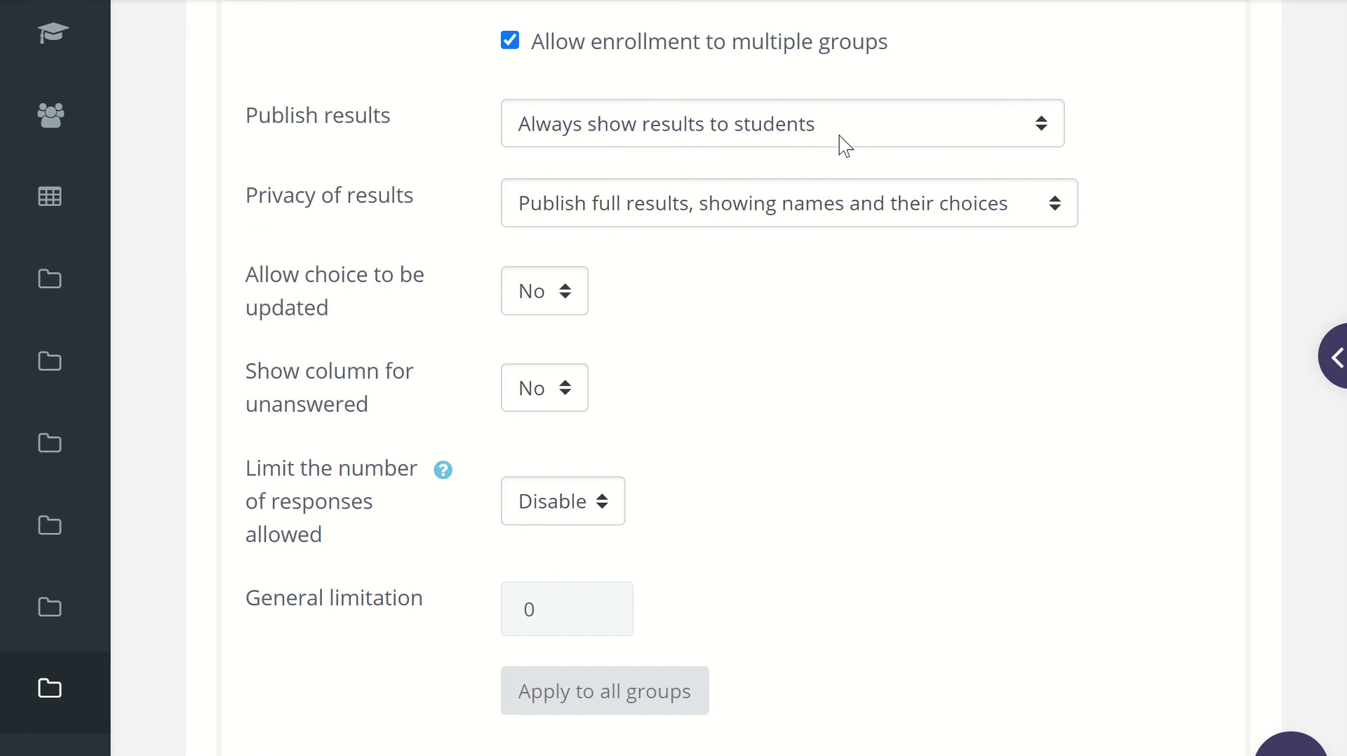
left_click(977, 123)
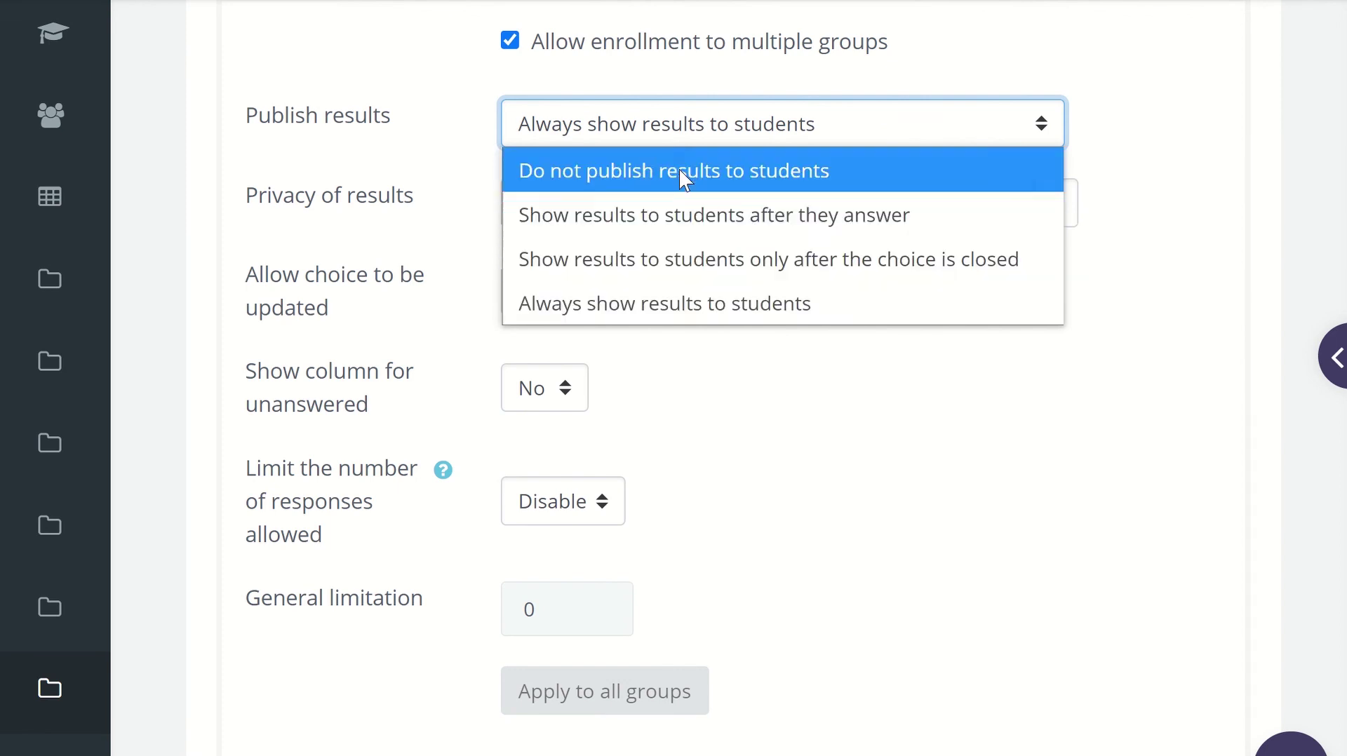
key("Escape")
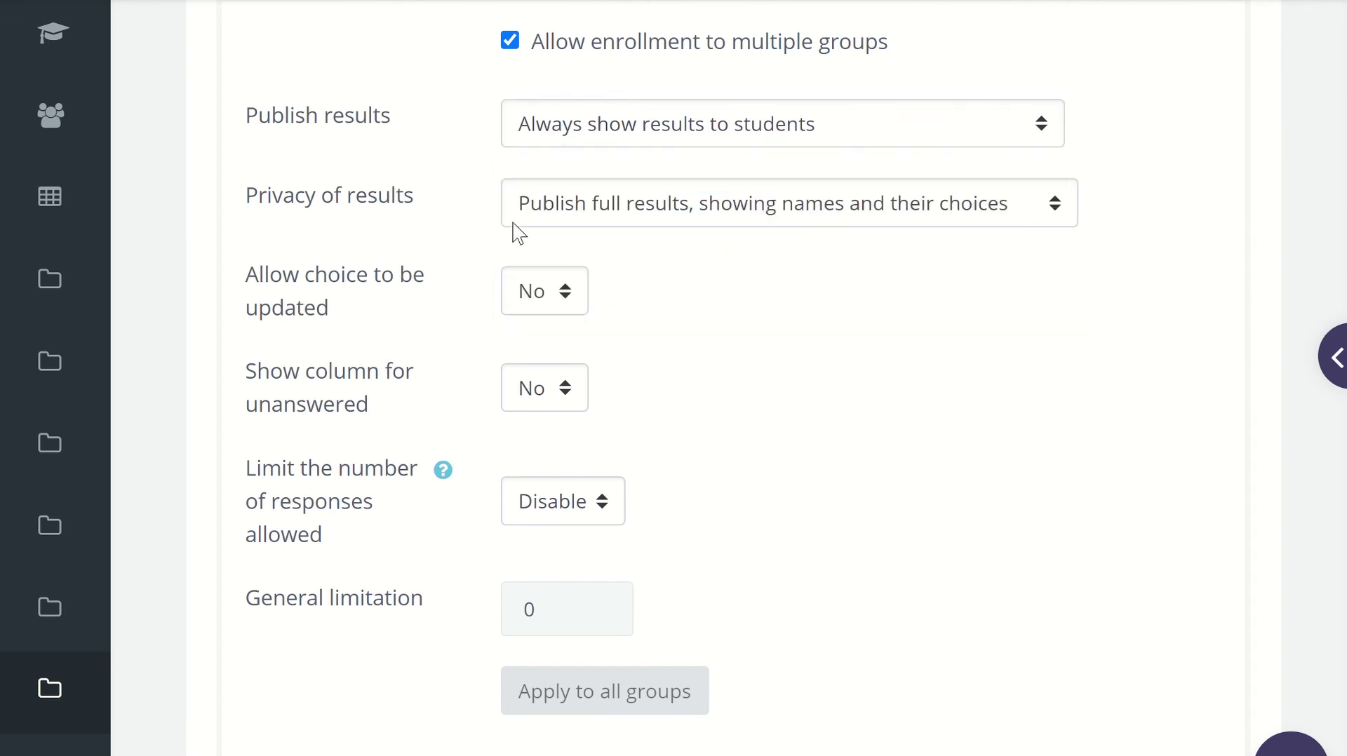
left_click(973, 217)
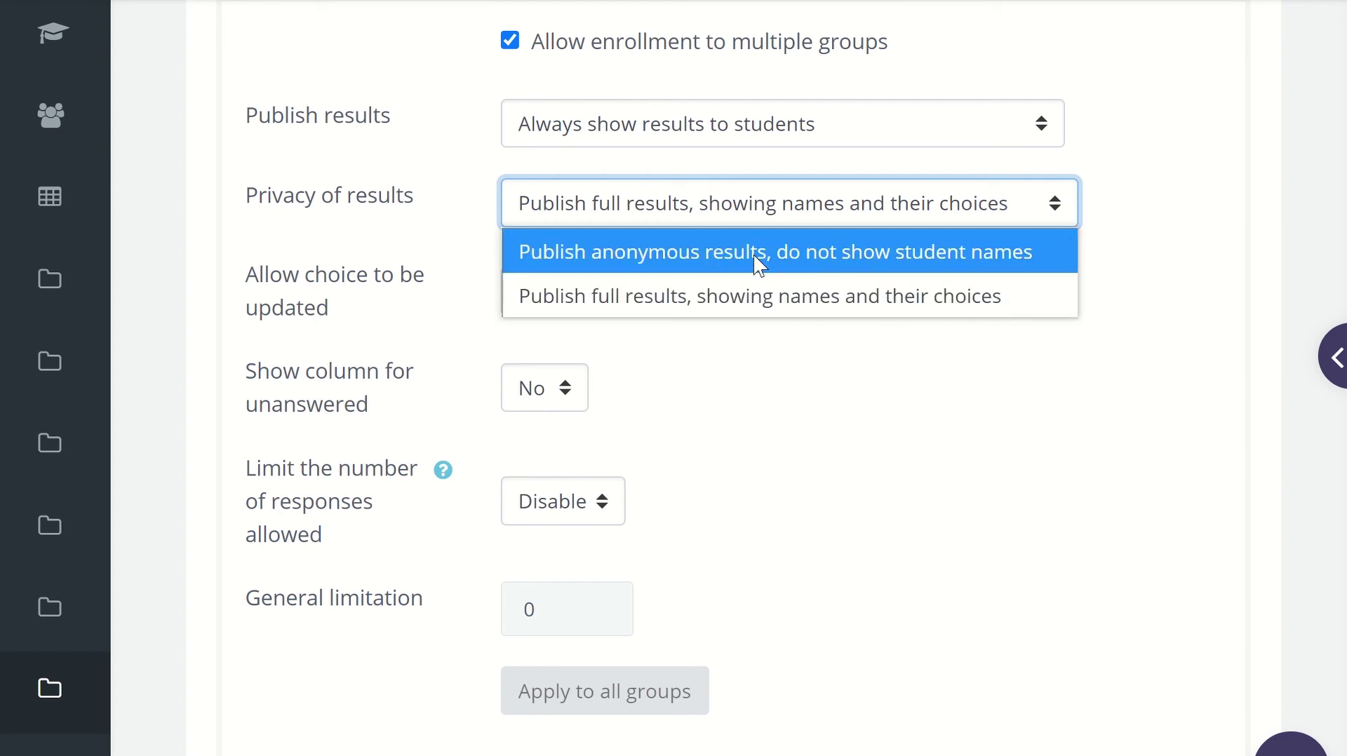
left_click(524, 309)
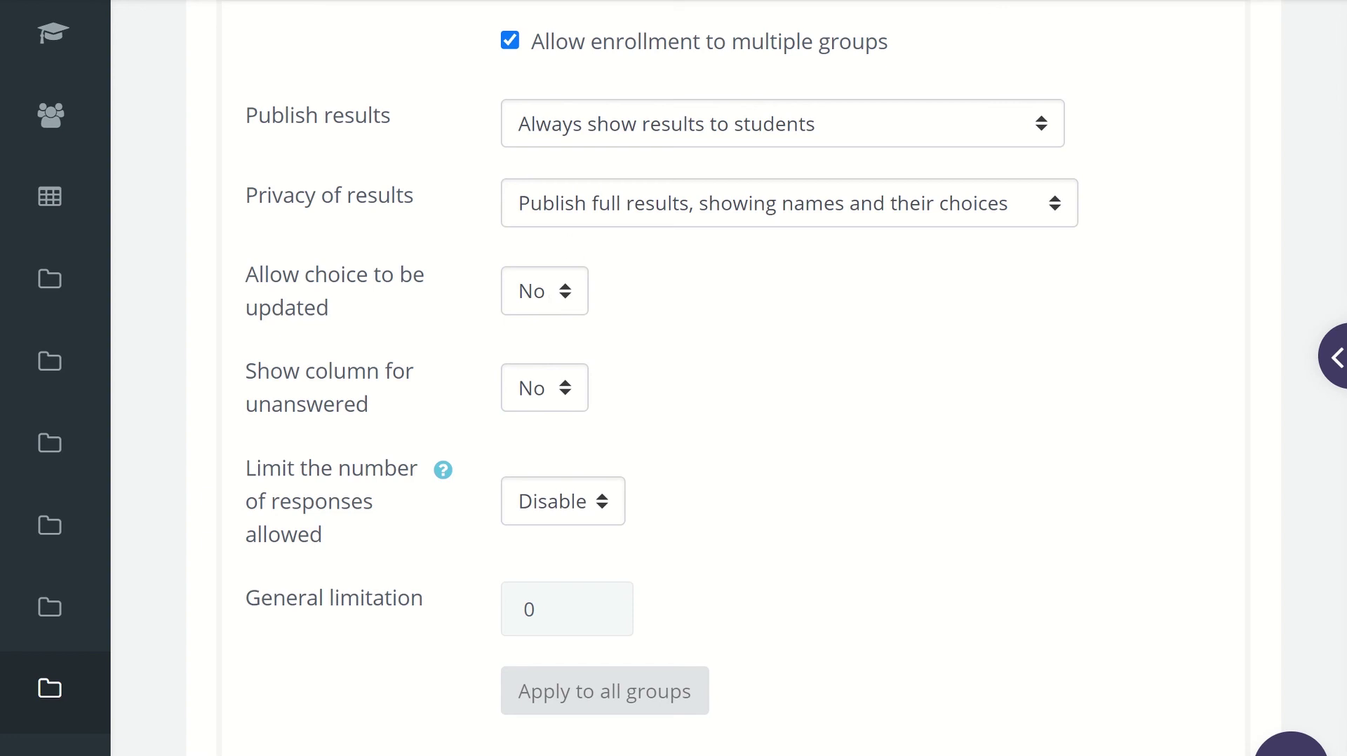
left_click(554, 293)
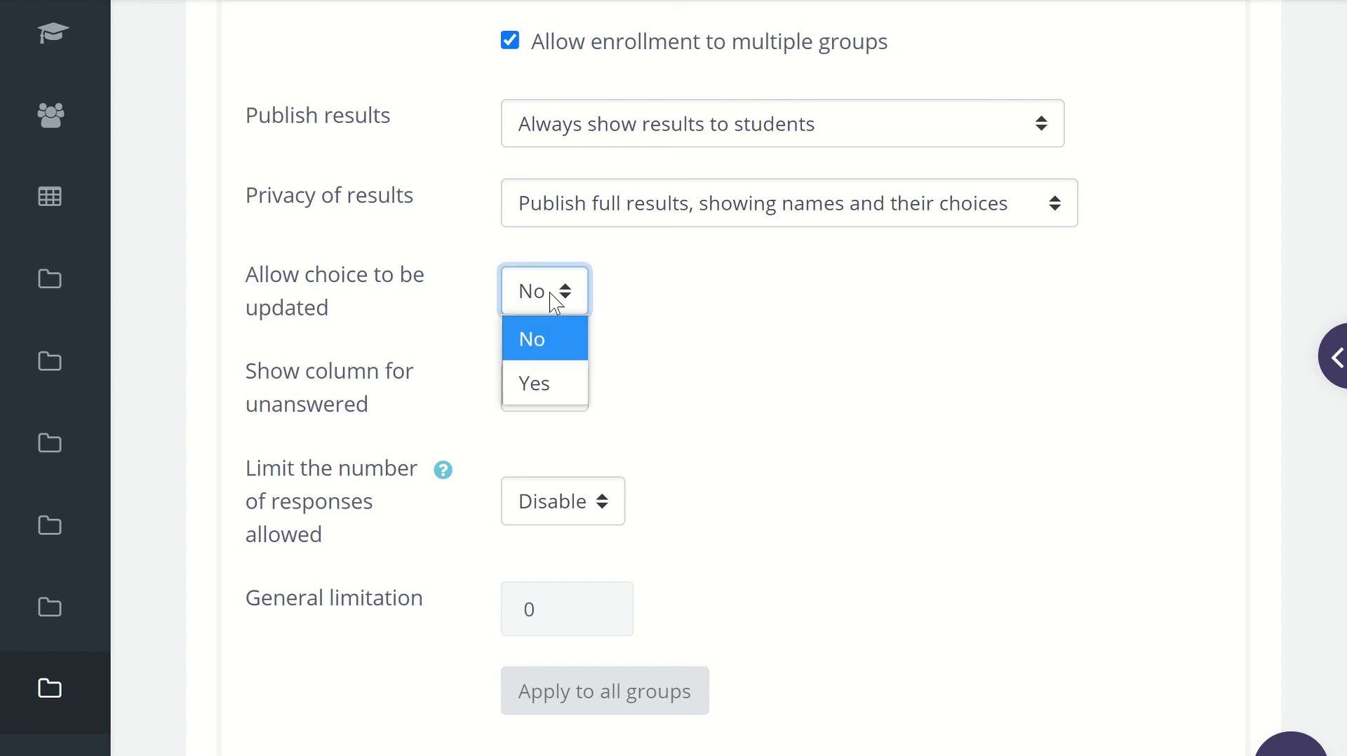
left_click(554, 295)
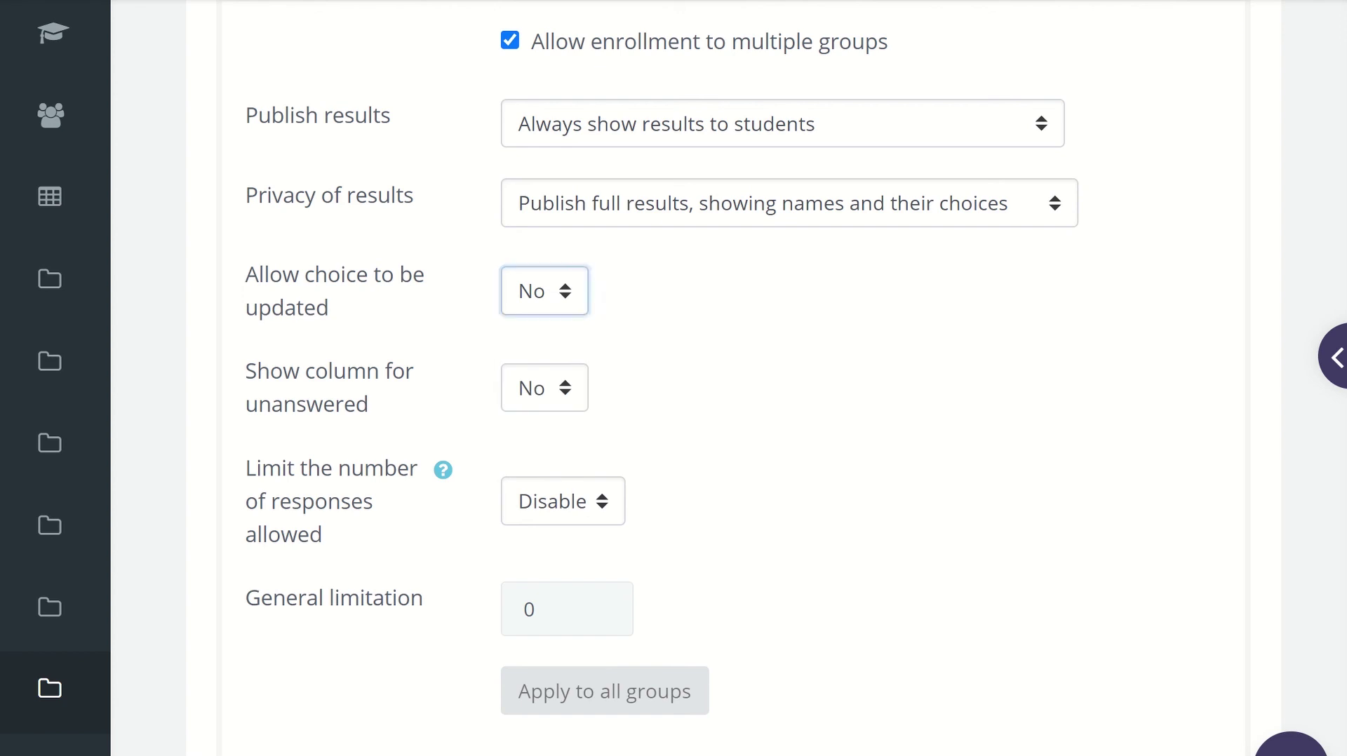
left_click(573, 397)
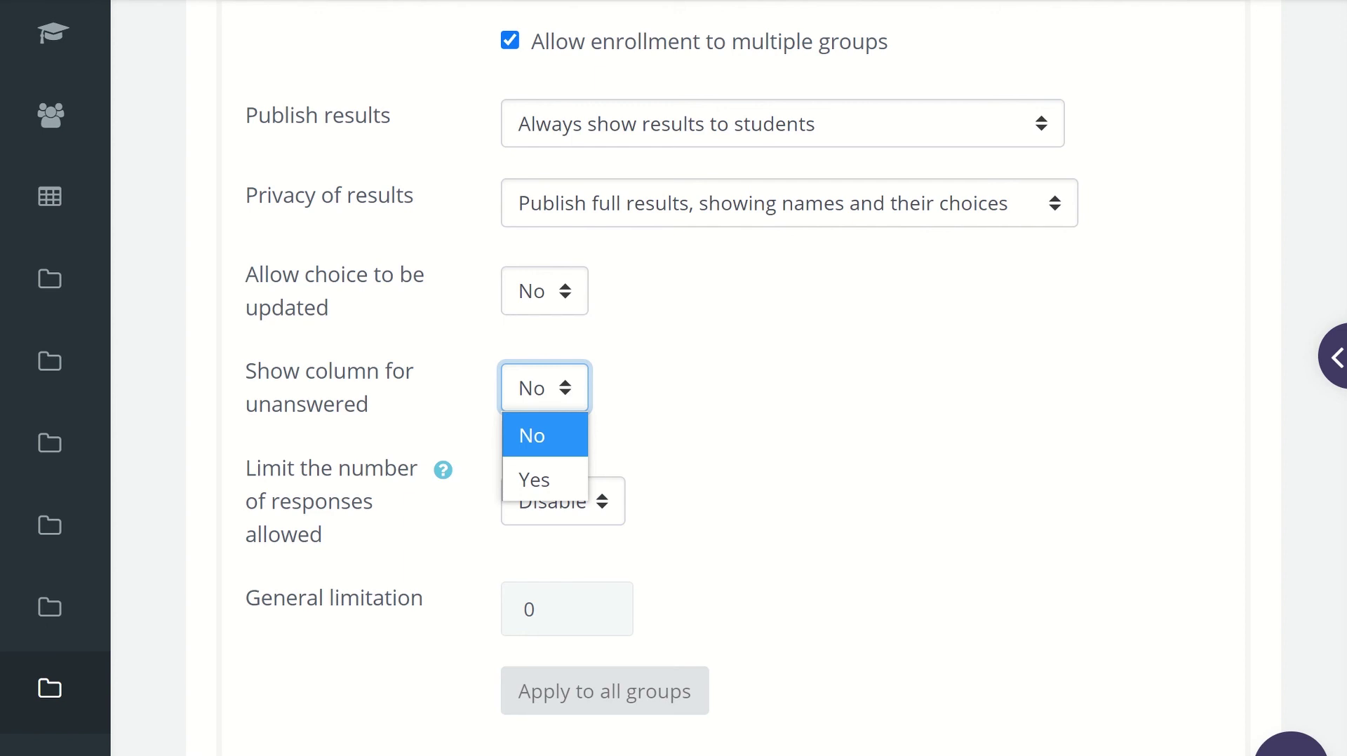
- Set the limit on the number of responses allowed to Enable for the group choice
scroll(565, 179, "down", 5)
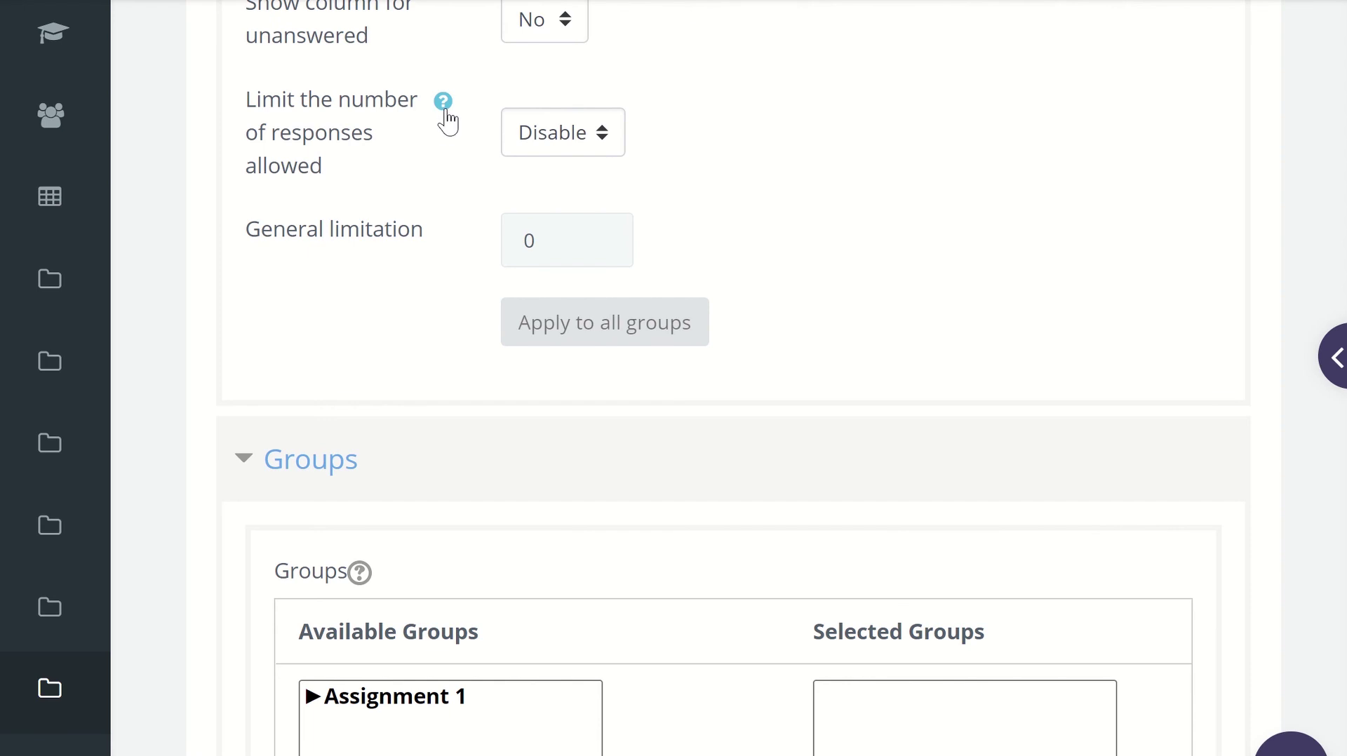
left_click(598, 139)
left_click(596, 139)
left_click(577, 140)
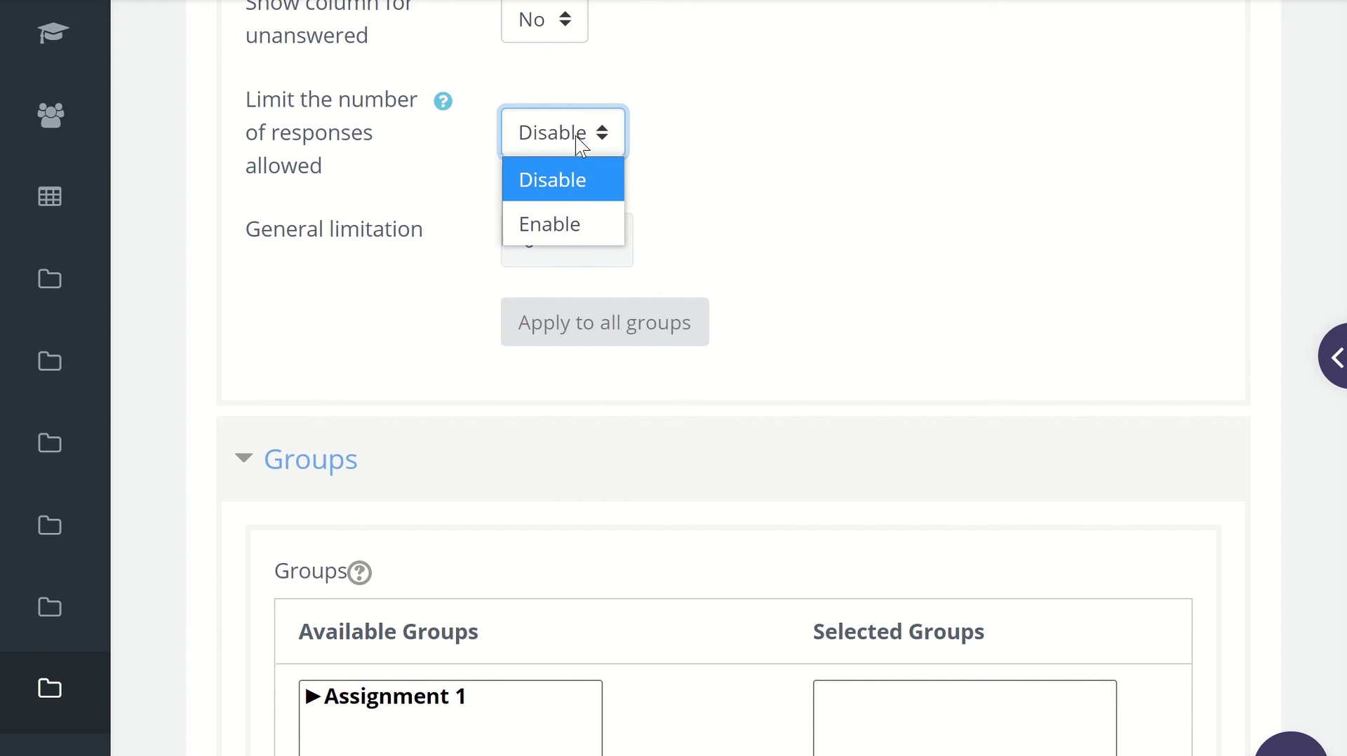
left_click(556, 232)
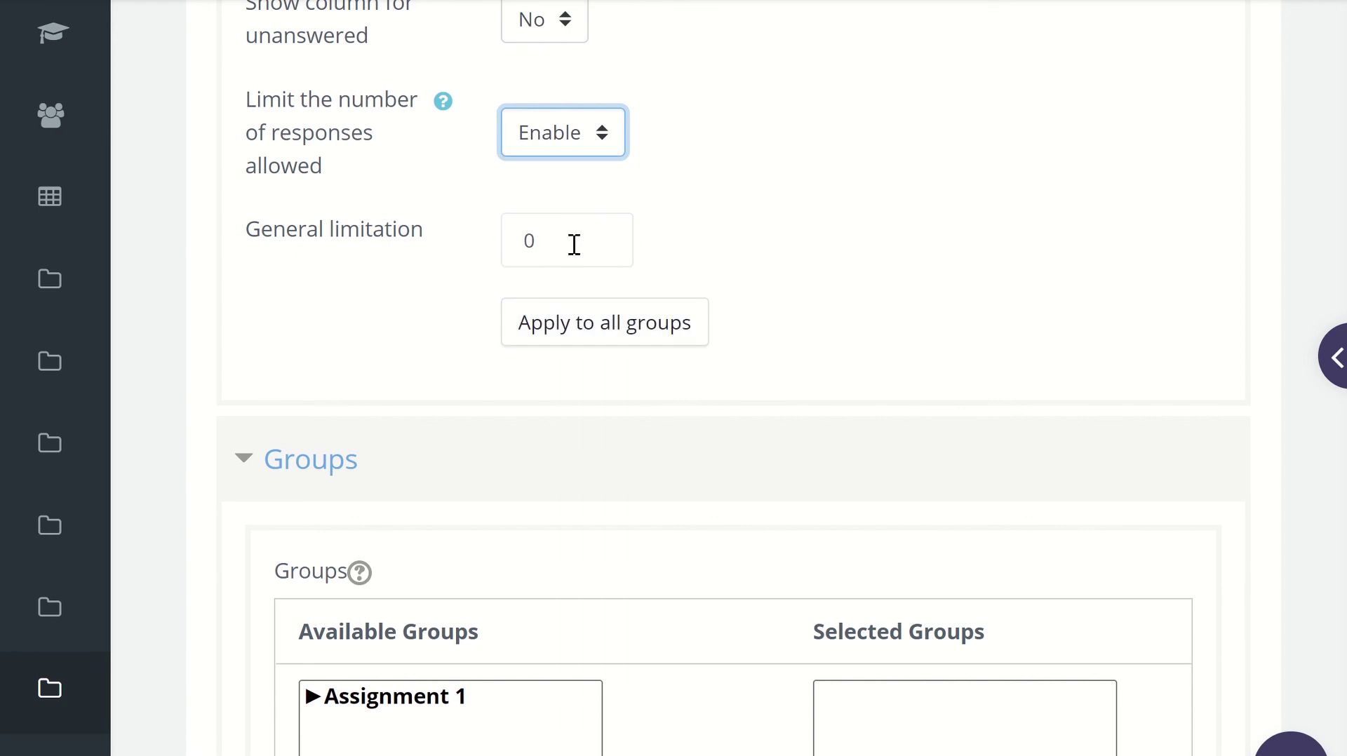
- Disable the limit on responses and add all available groups, Assignment 1 through Assignment 34, to the selected groups
left_click(608, 145)
left_click(584, 179)
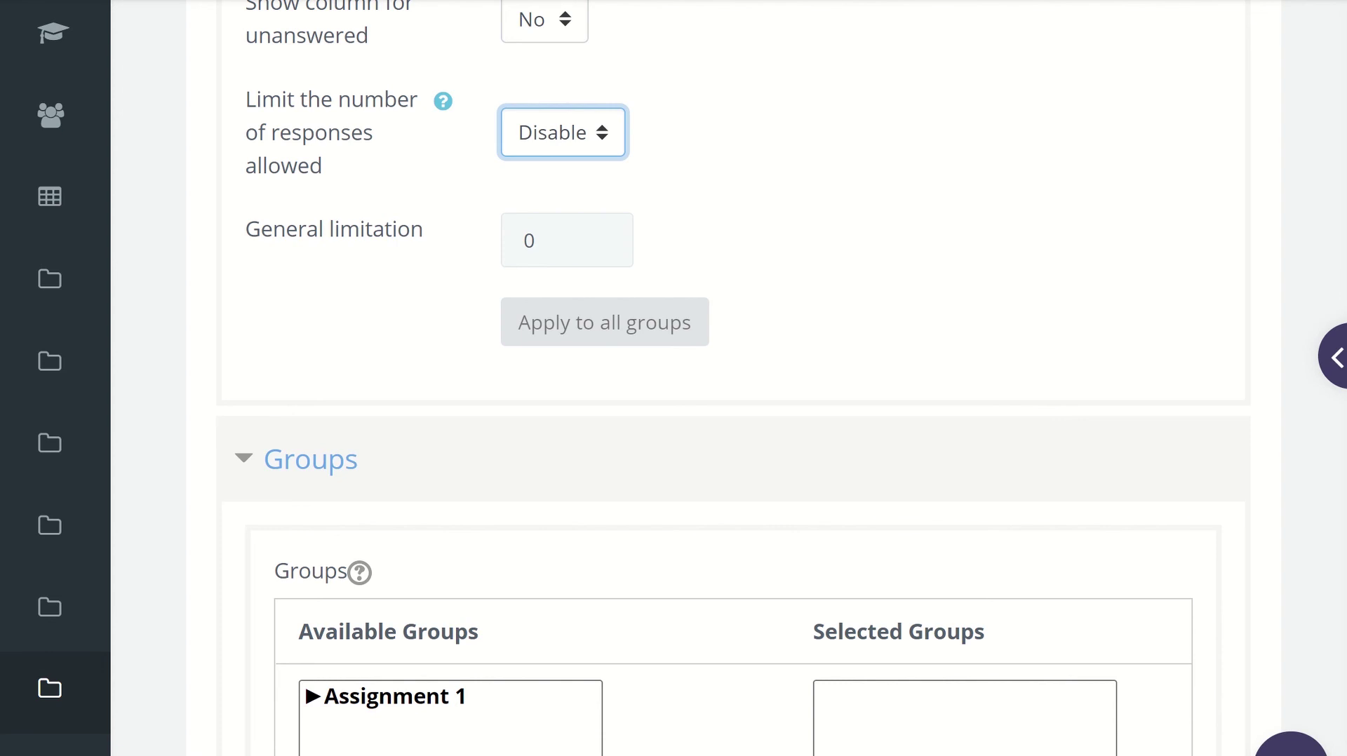
scroll(571, 388, "down", 5)
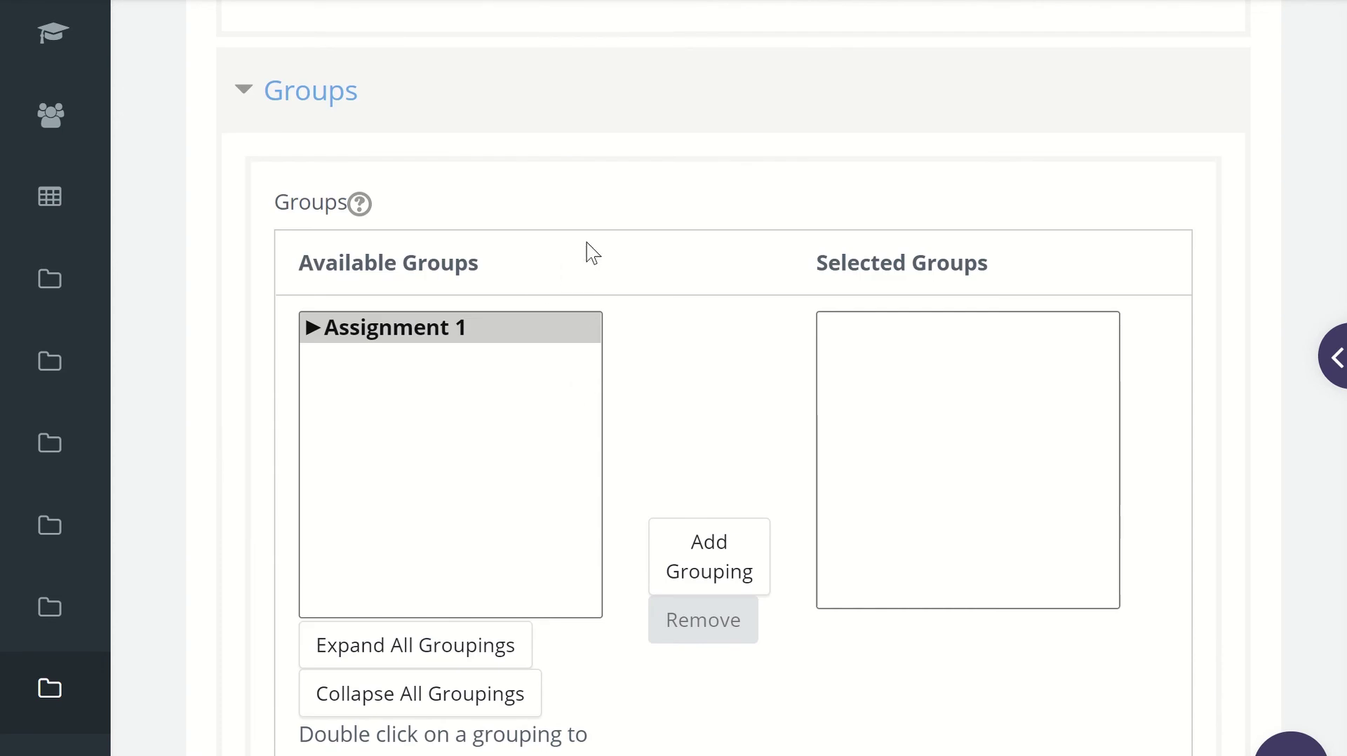
left_click(311, 330)
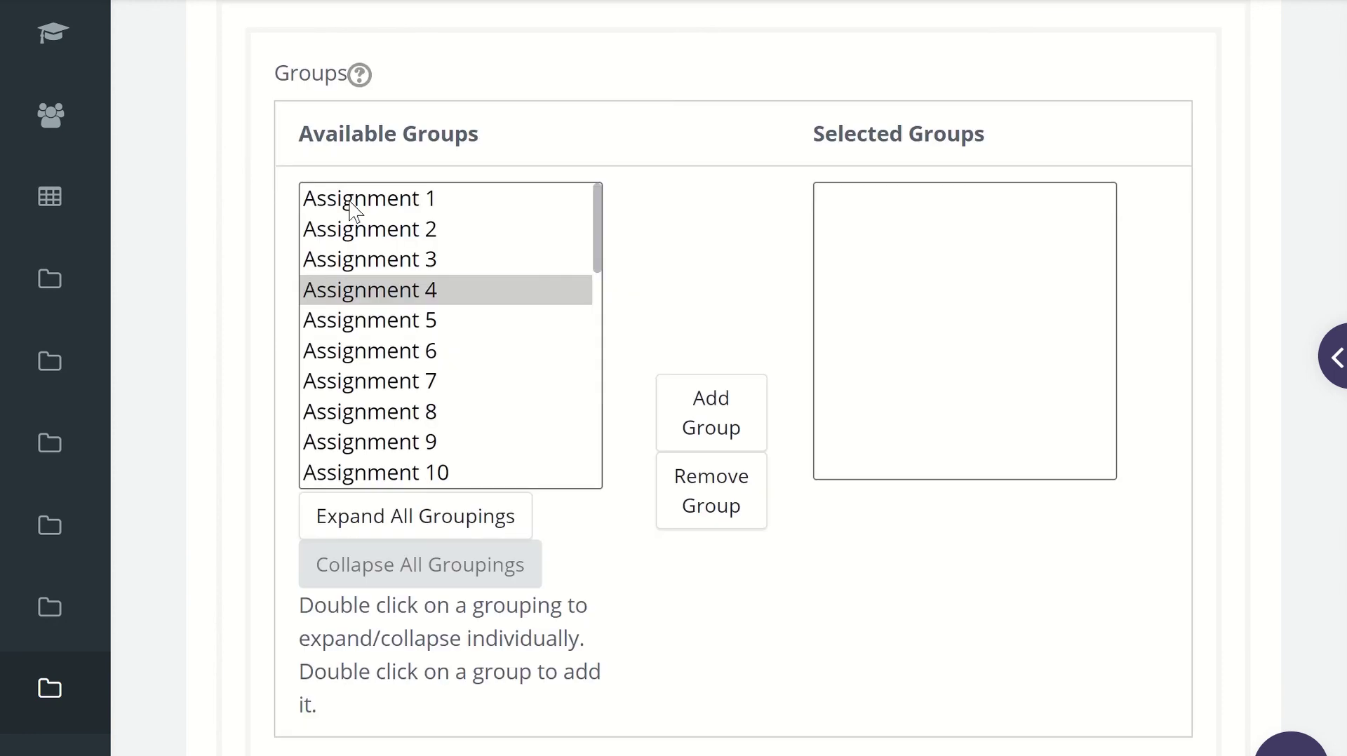
left_click(345, 204)
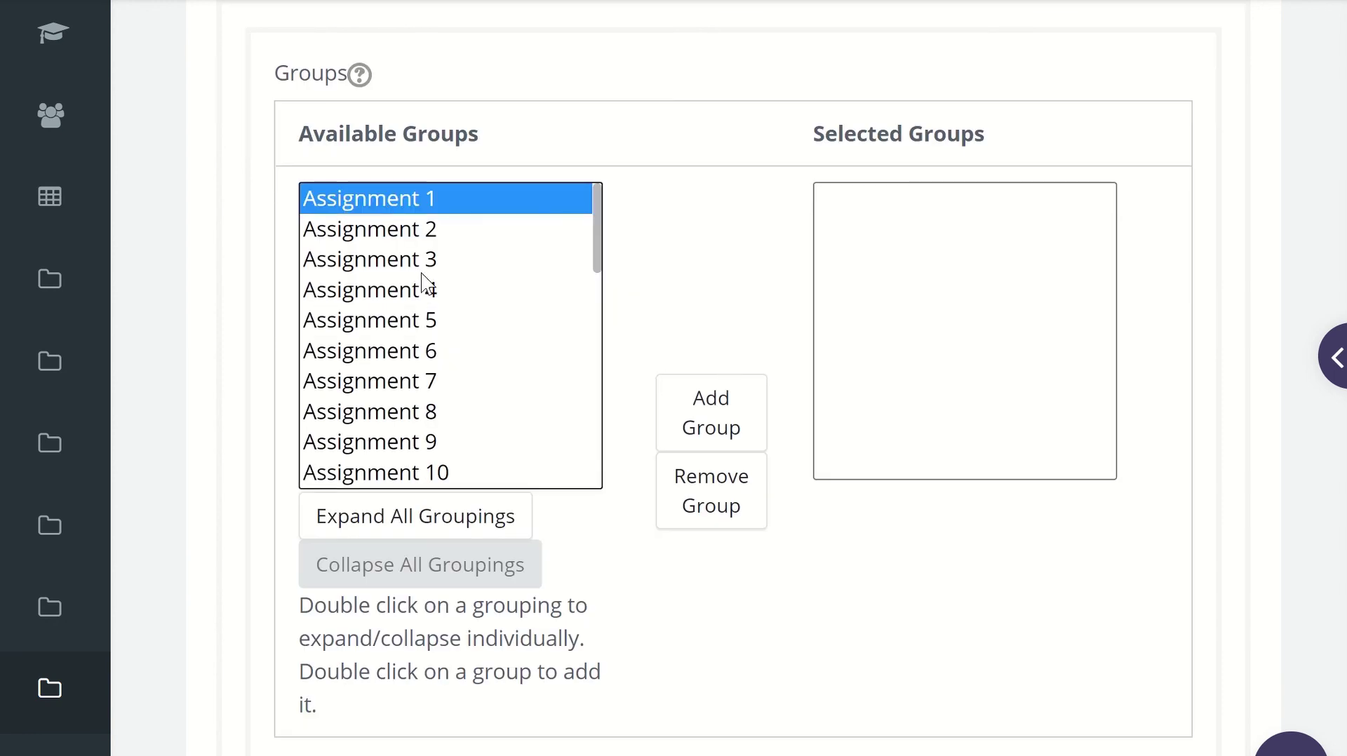
key("shift+End")
left_click(704, 409)
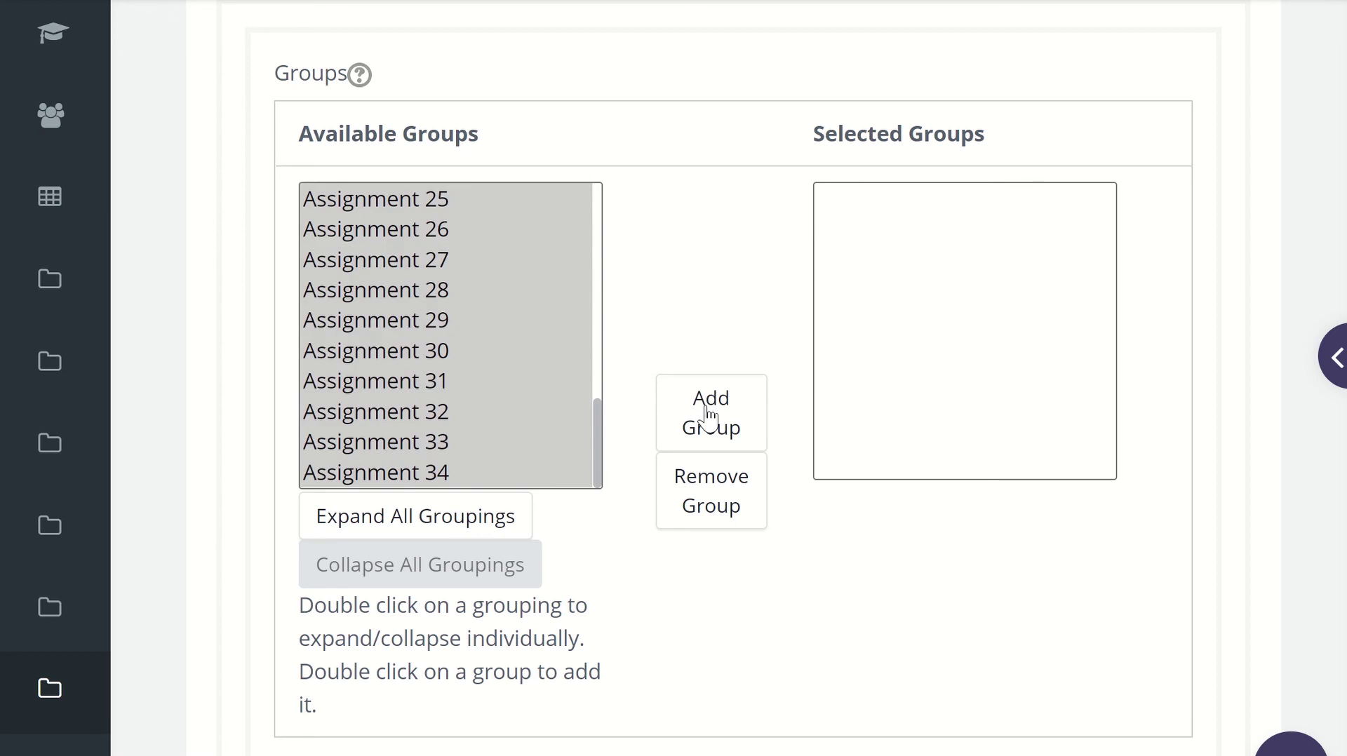
- Reveal the settings for restricting answers to a time period, then save the group choice and return to the course
scroll(730, 221, "down", 5)
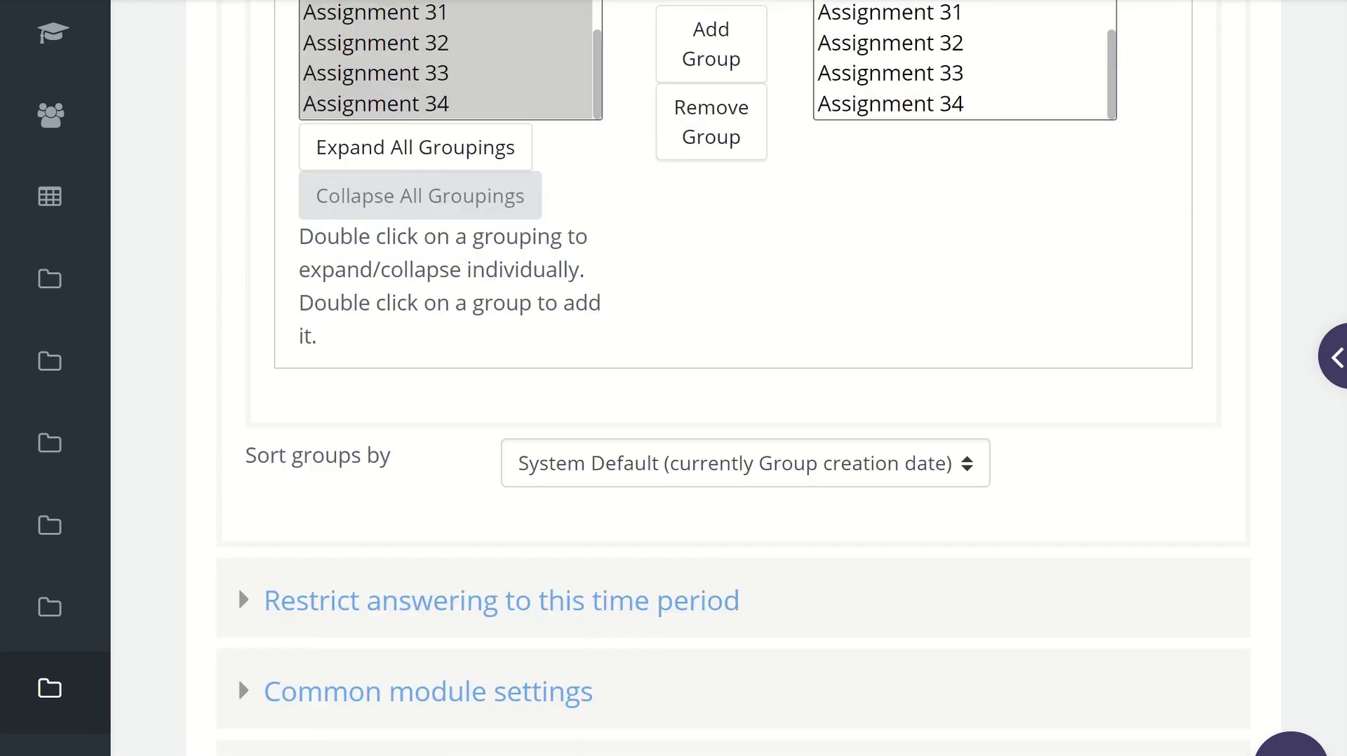
left_click(253, 607)
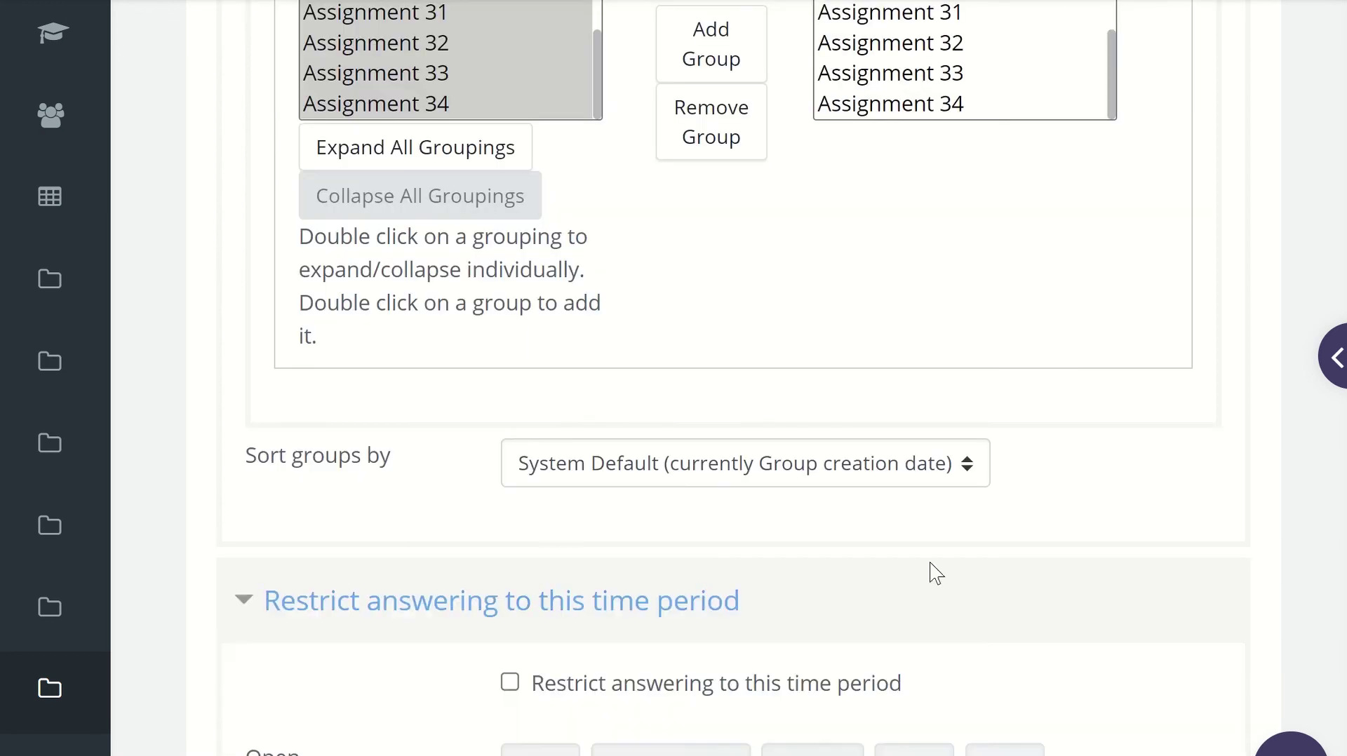
scroll(936, 573, "down", 5)
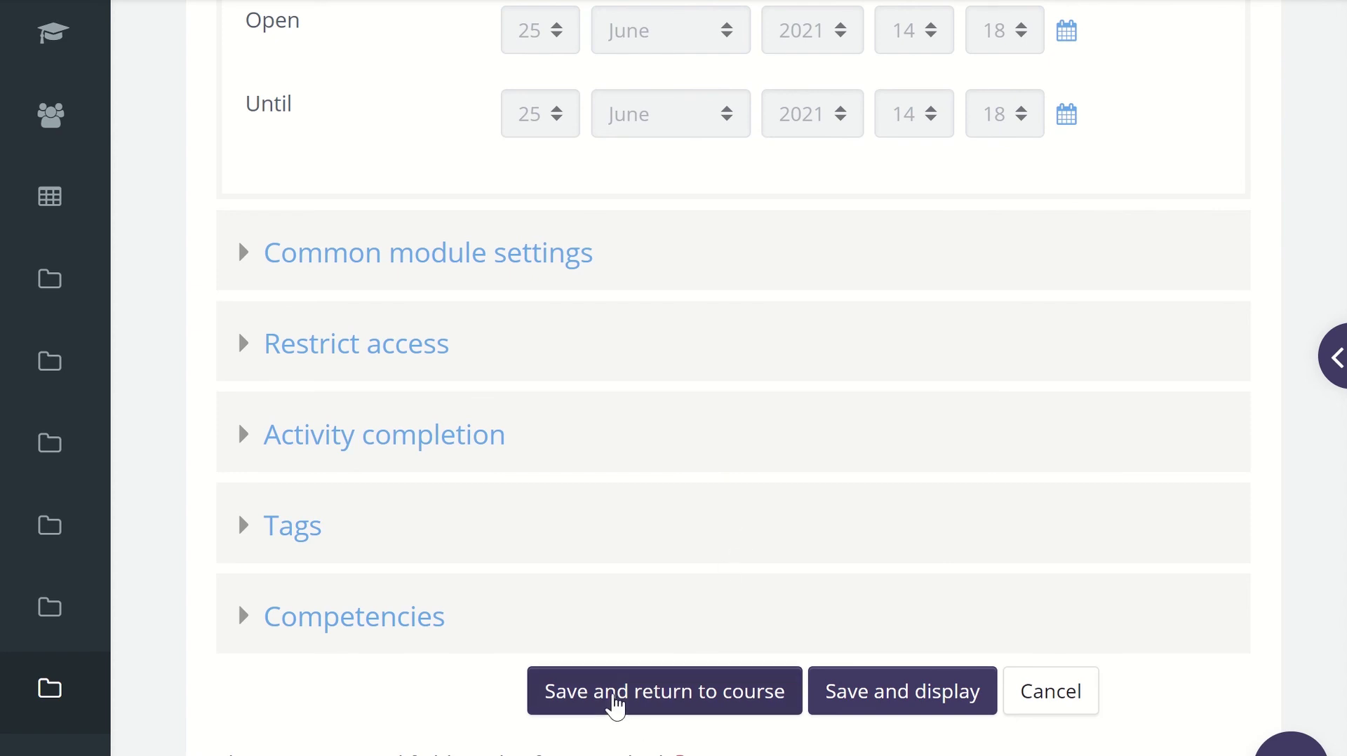
left_click(616, 707)
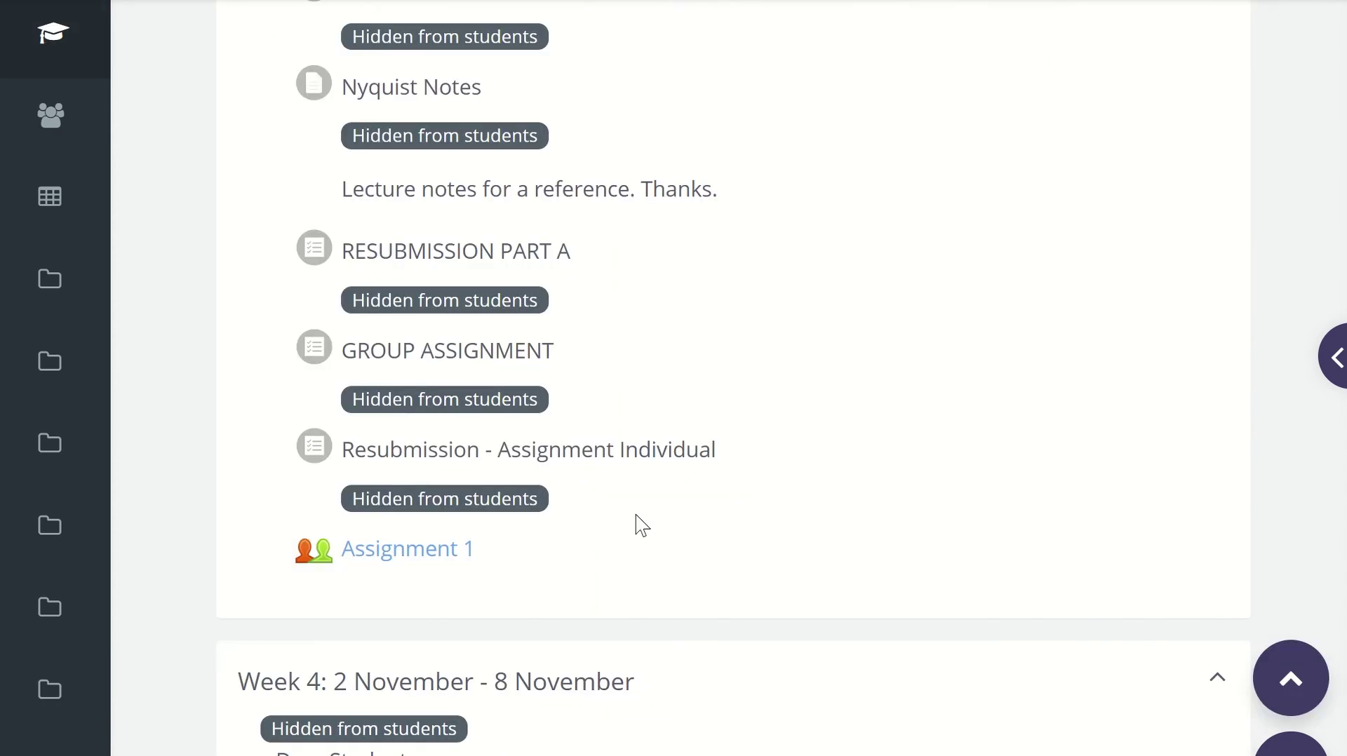
- Open the Assignment 1 group choice in the course, choose the group Assignment 32 and save the choice
left_click(394, 558)
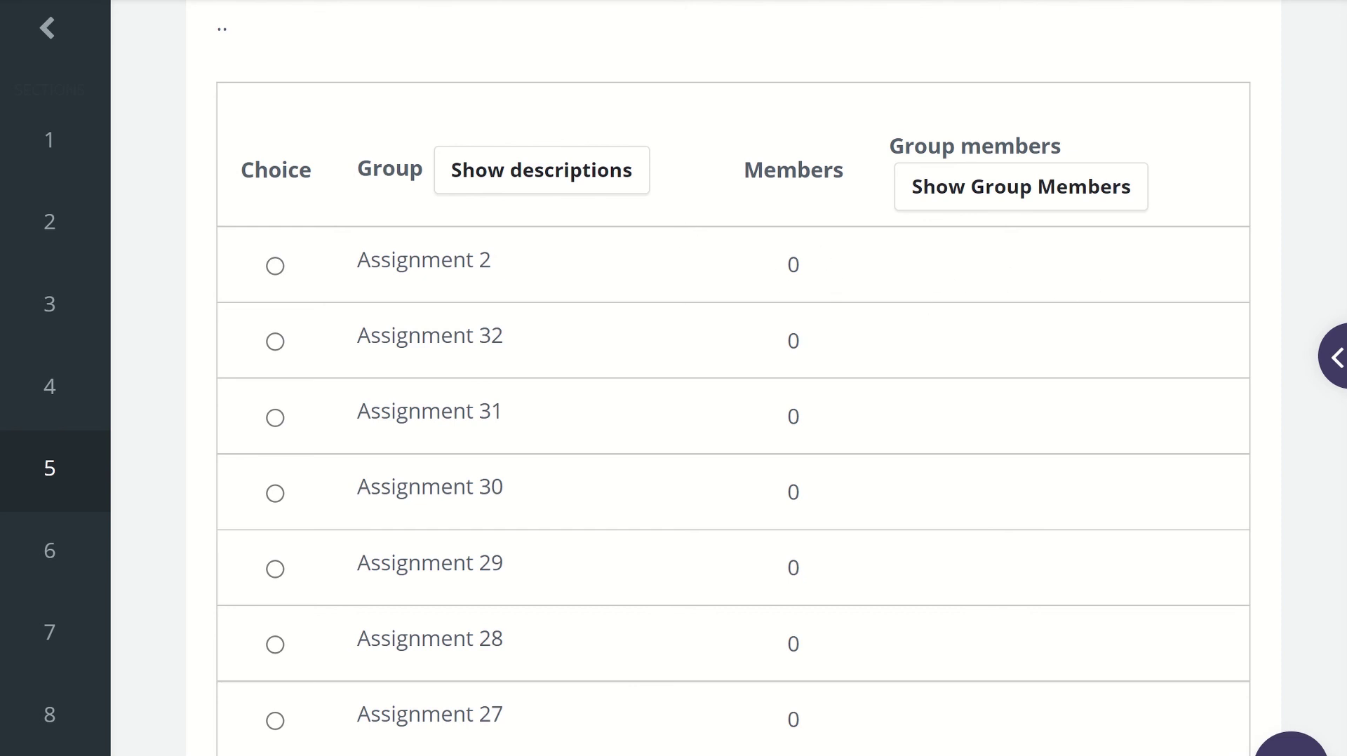
scroll(733, 421, "down", 1)
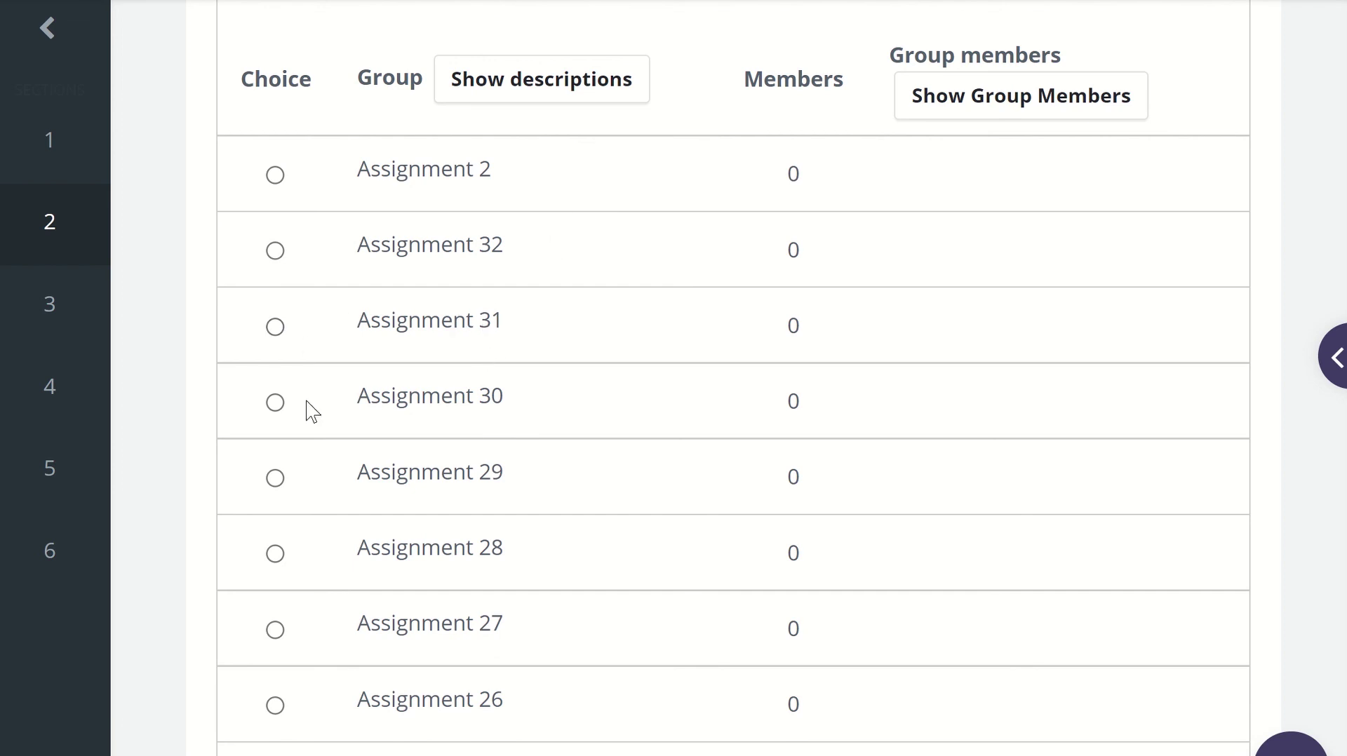
left_click(277, 252)
scroll(730, 292, "down", 20)
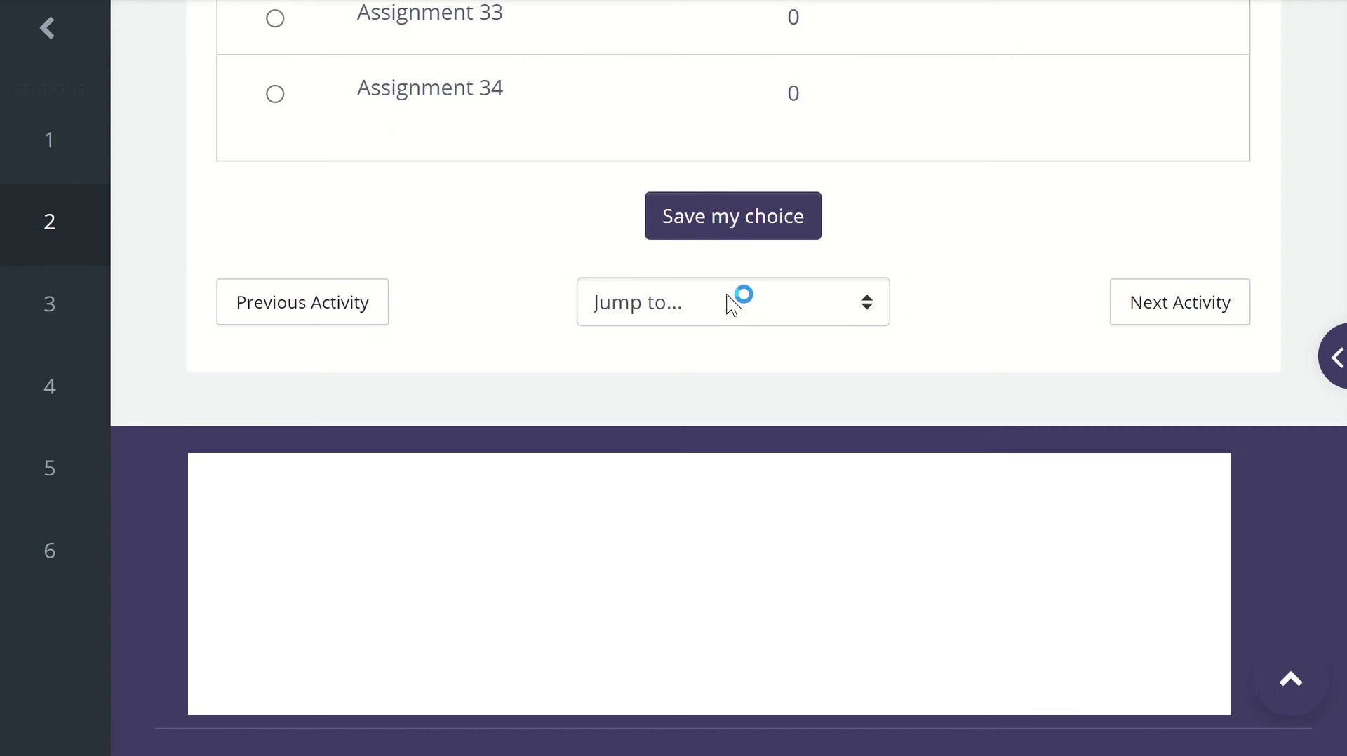
left_click(737, 216)
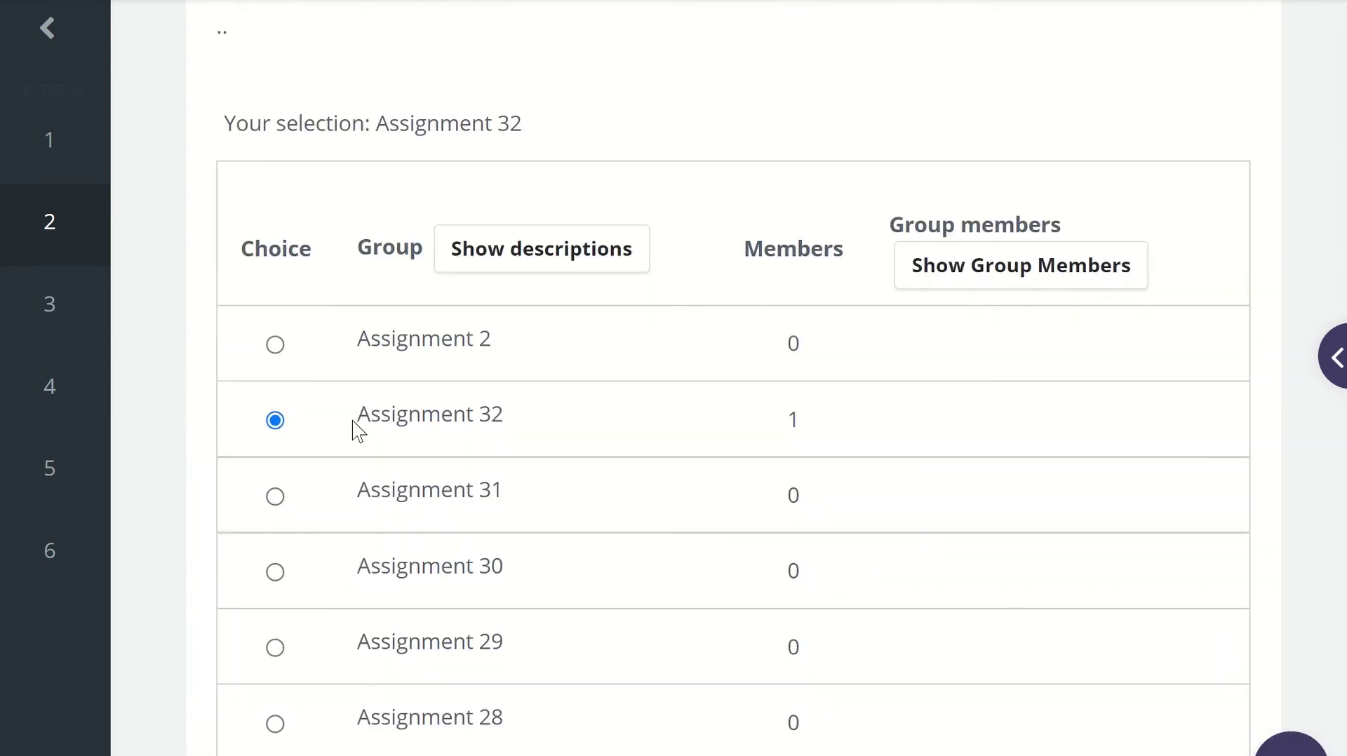
- Show the group members in the choice table, then remove the saved group choice
left_click(1024, 281)
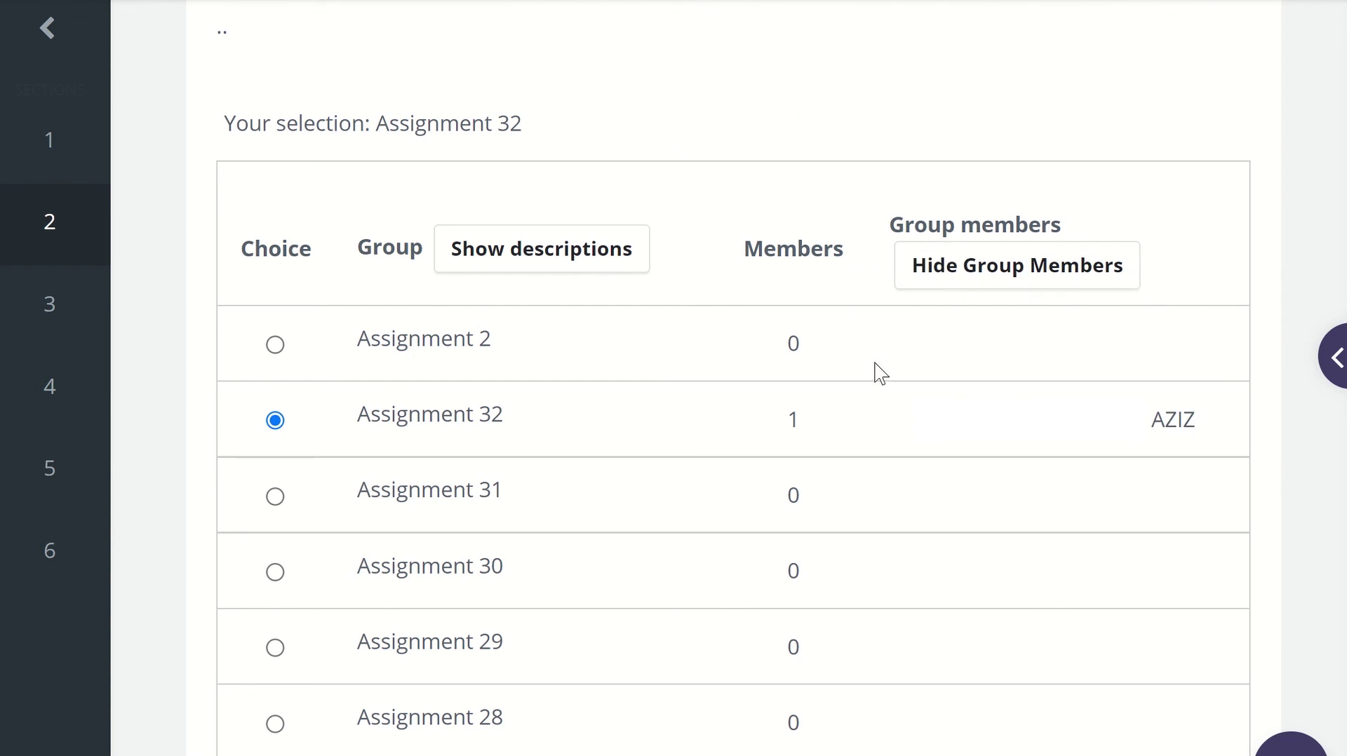
scroll(646, 226, "down", 20)
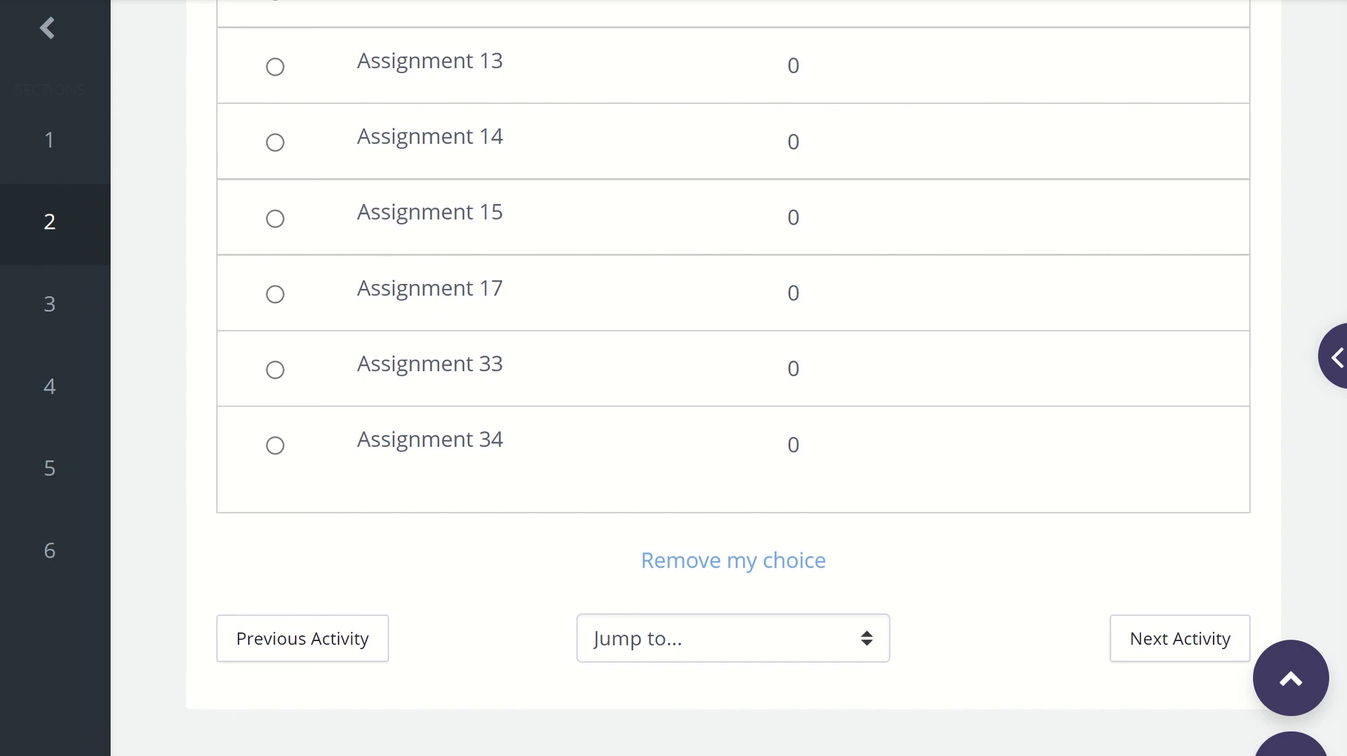
left_click(709, 570)
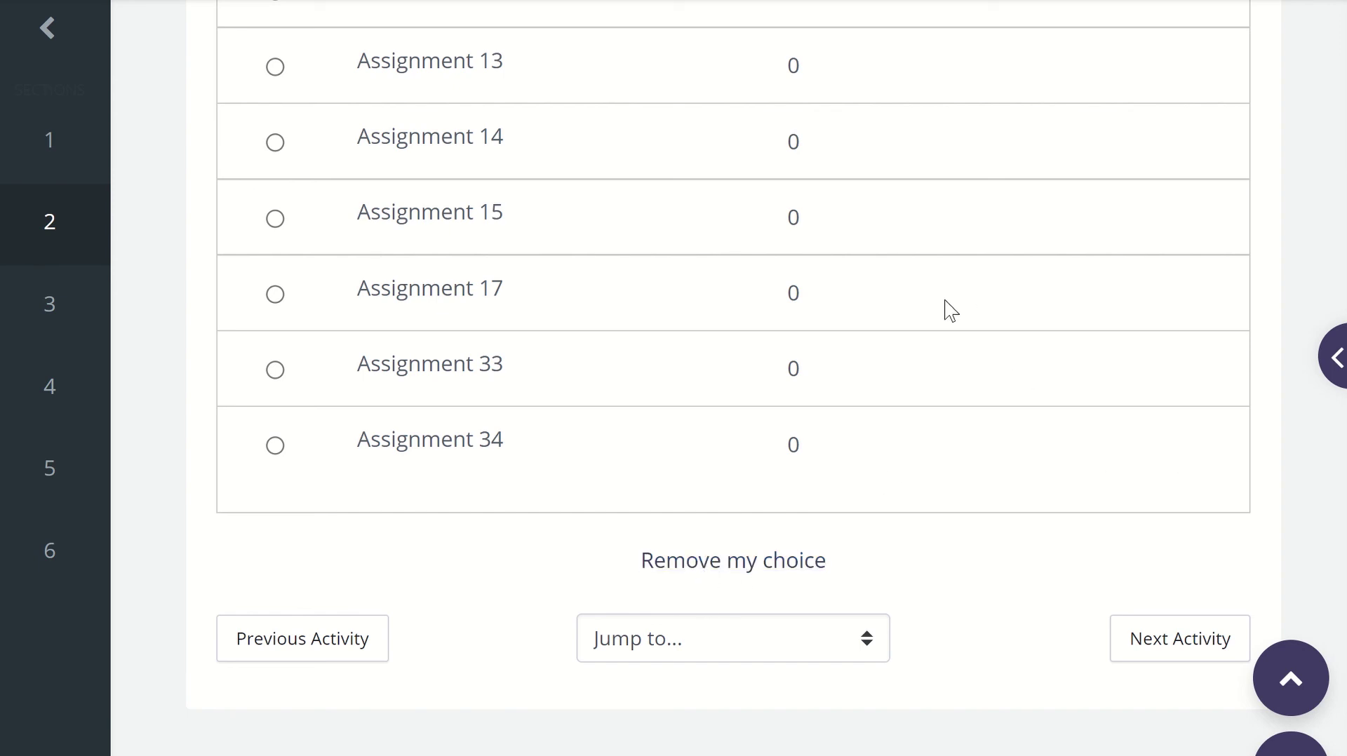
scroll(856, 237, "up", 10)
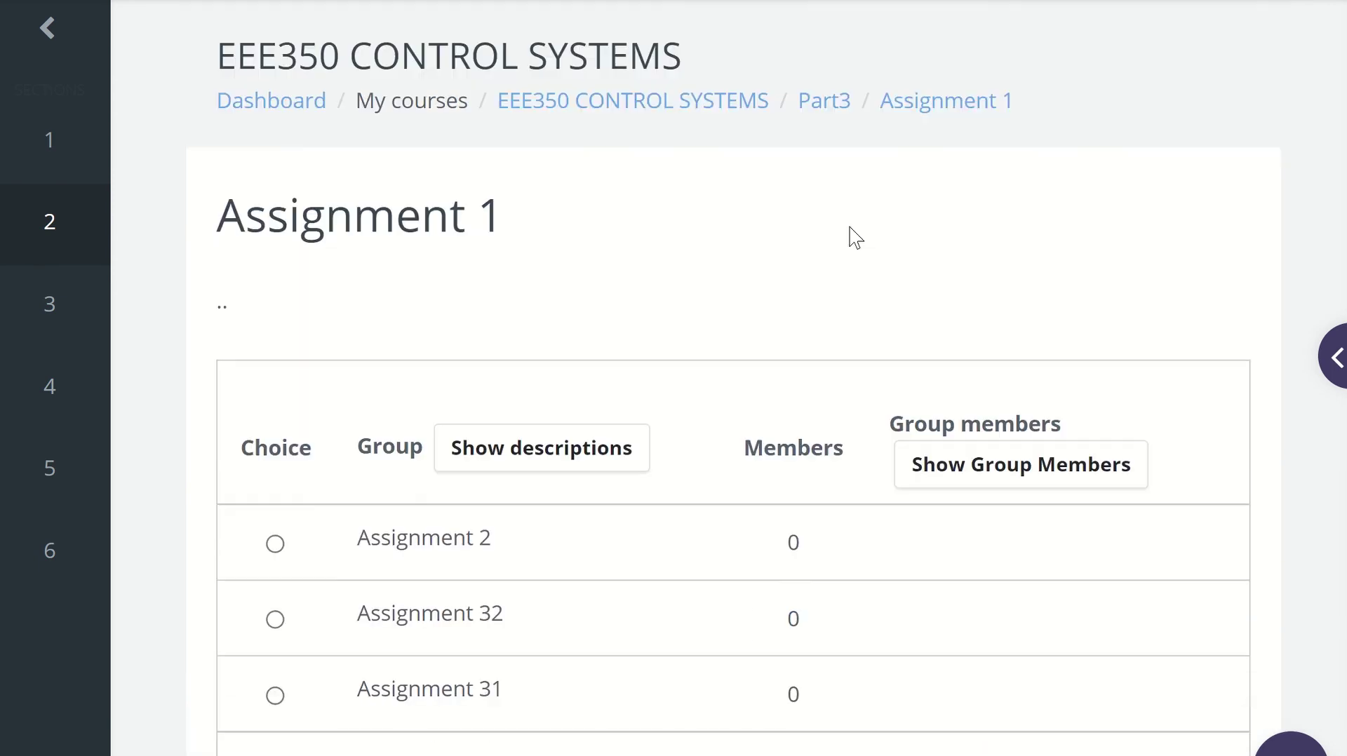